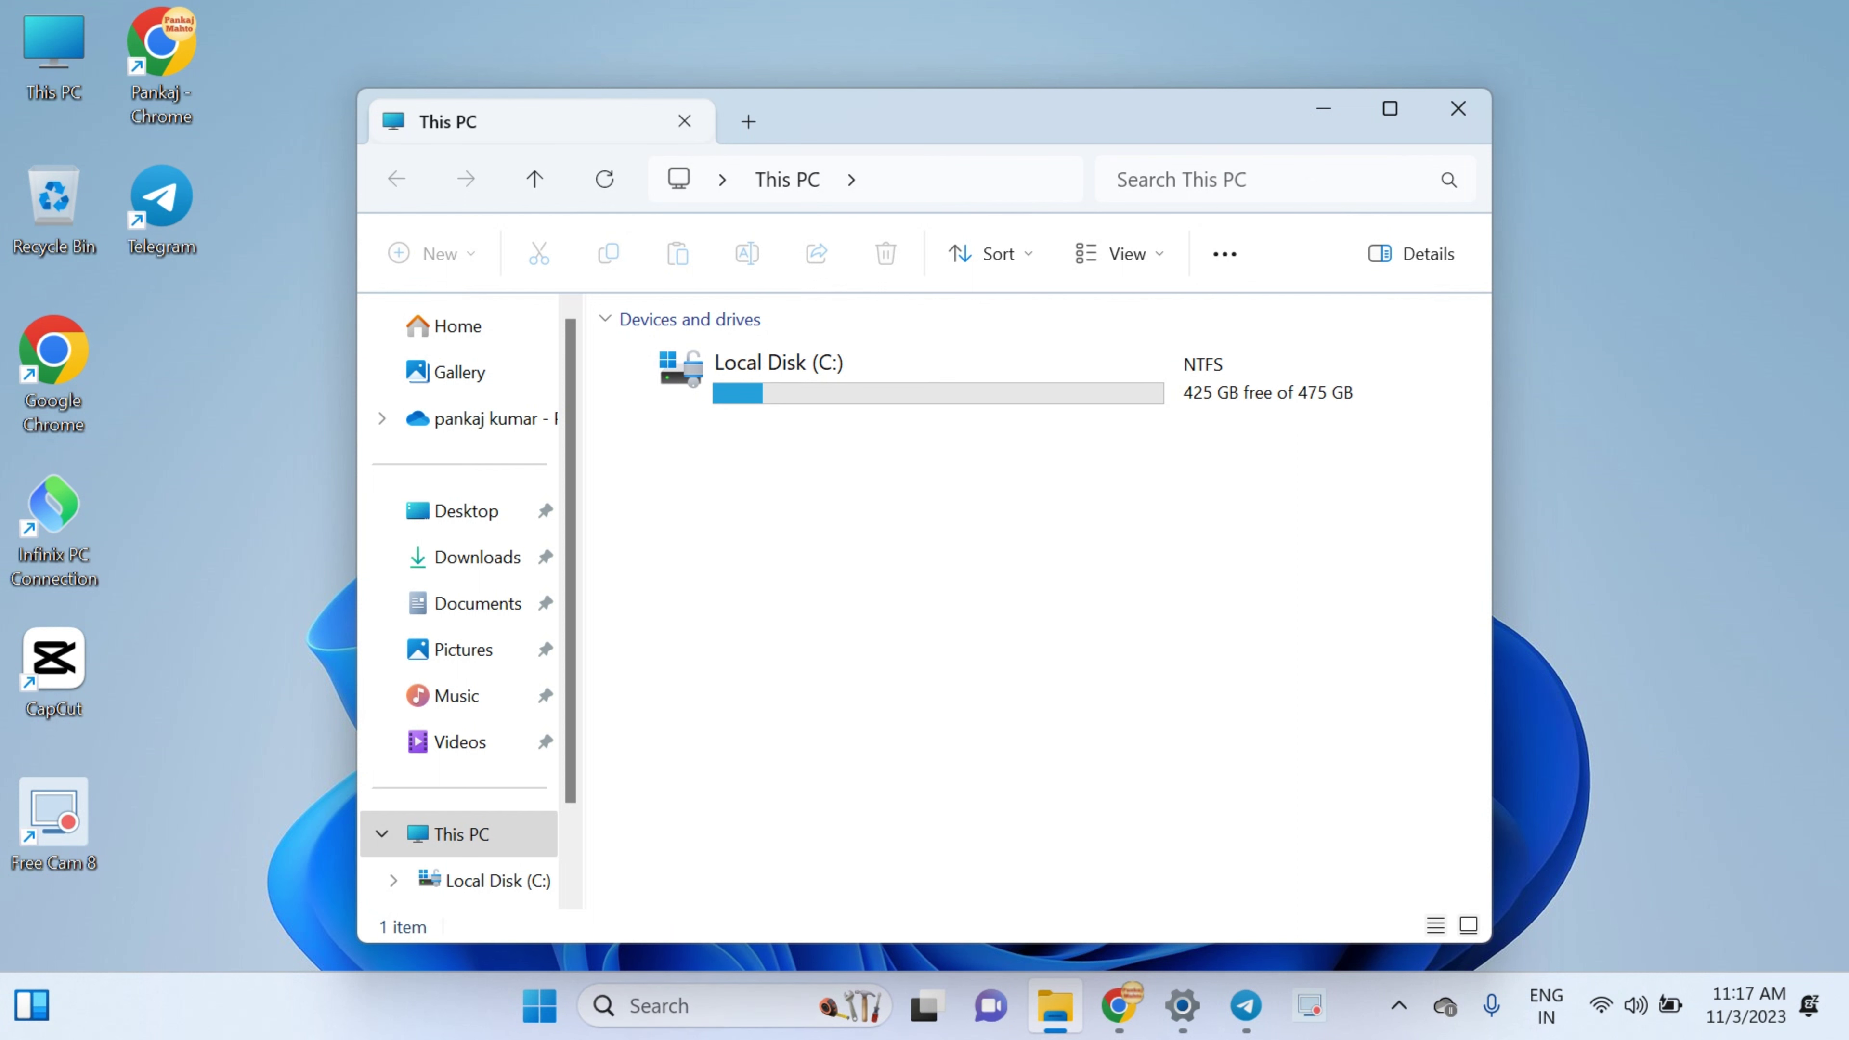
Search Windows for Computer Management, launch it and show Disk Management under Storage.
left_click(684, 1005)
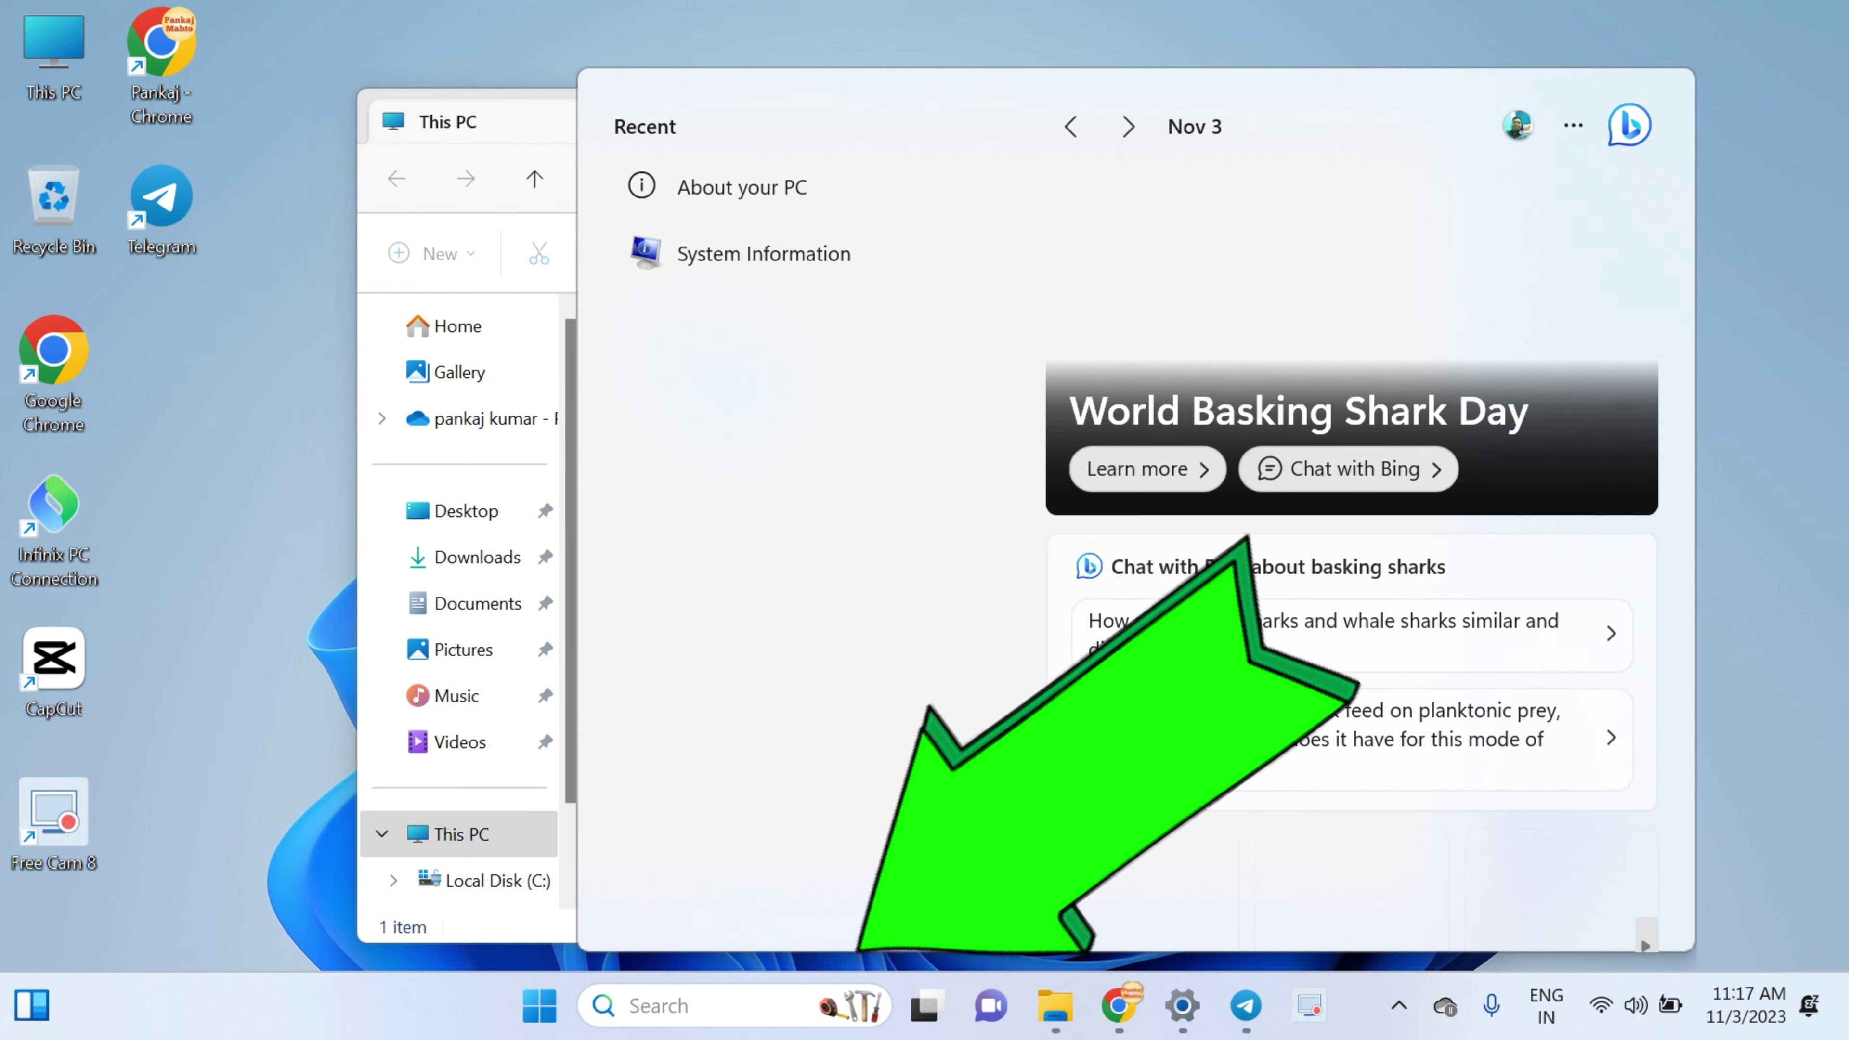
type("co")
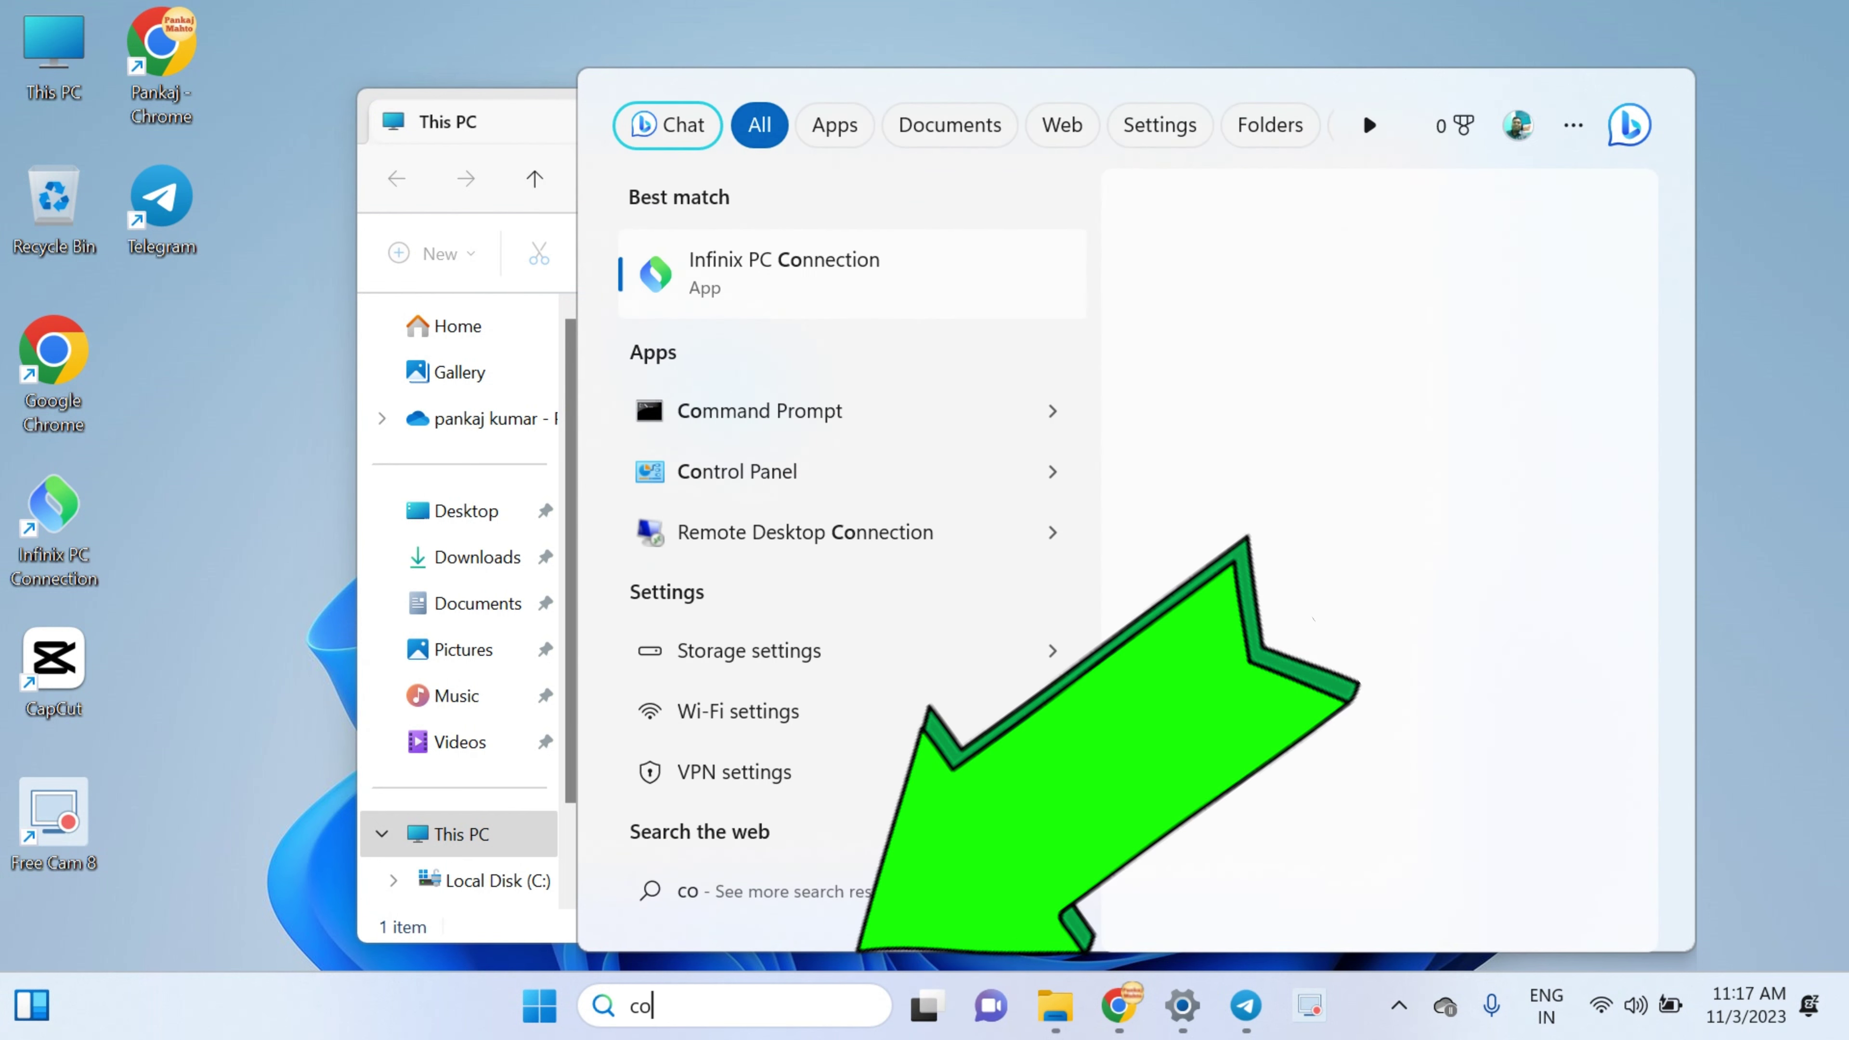
type("m")
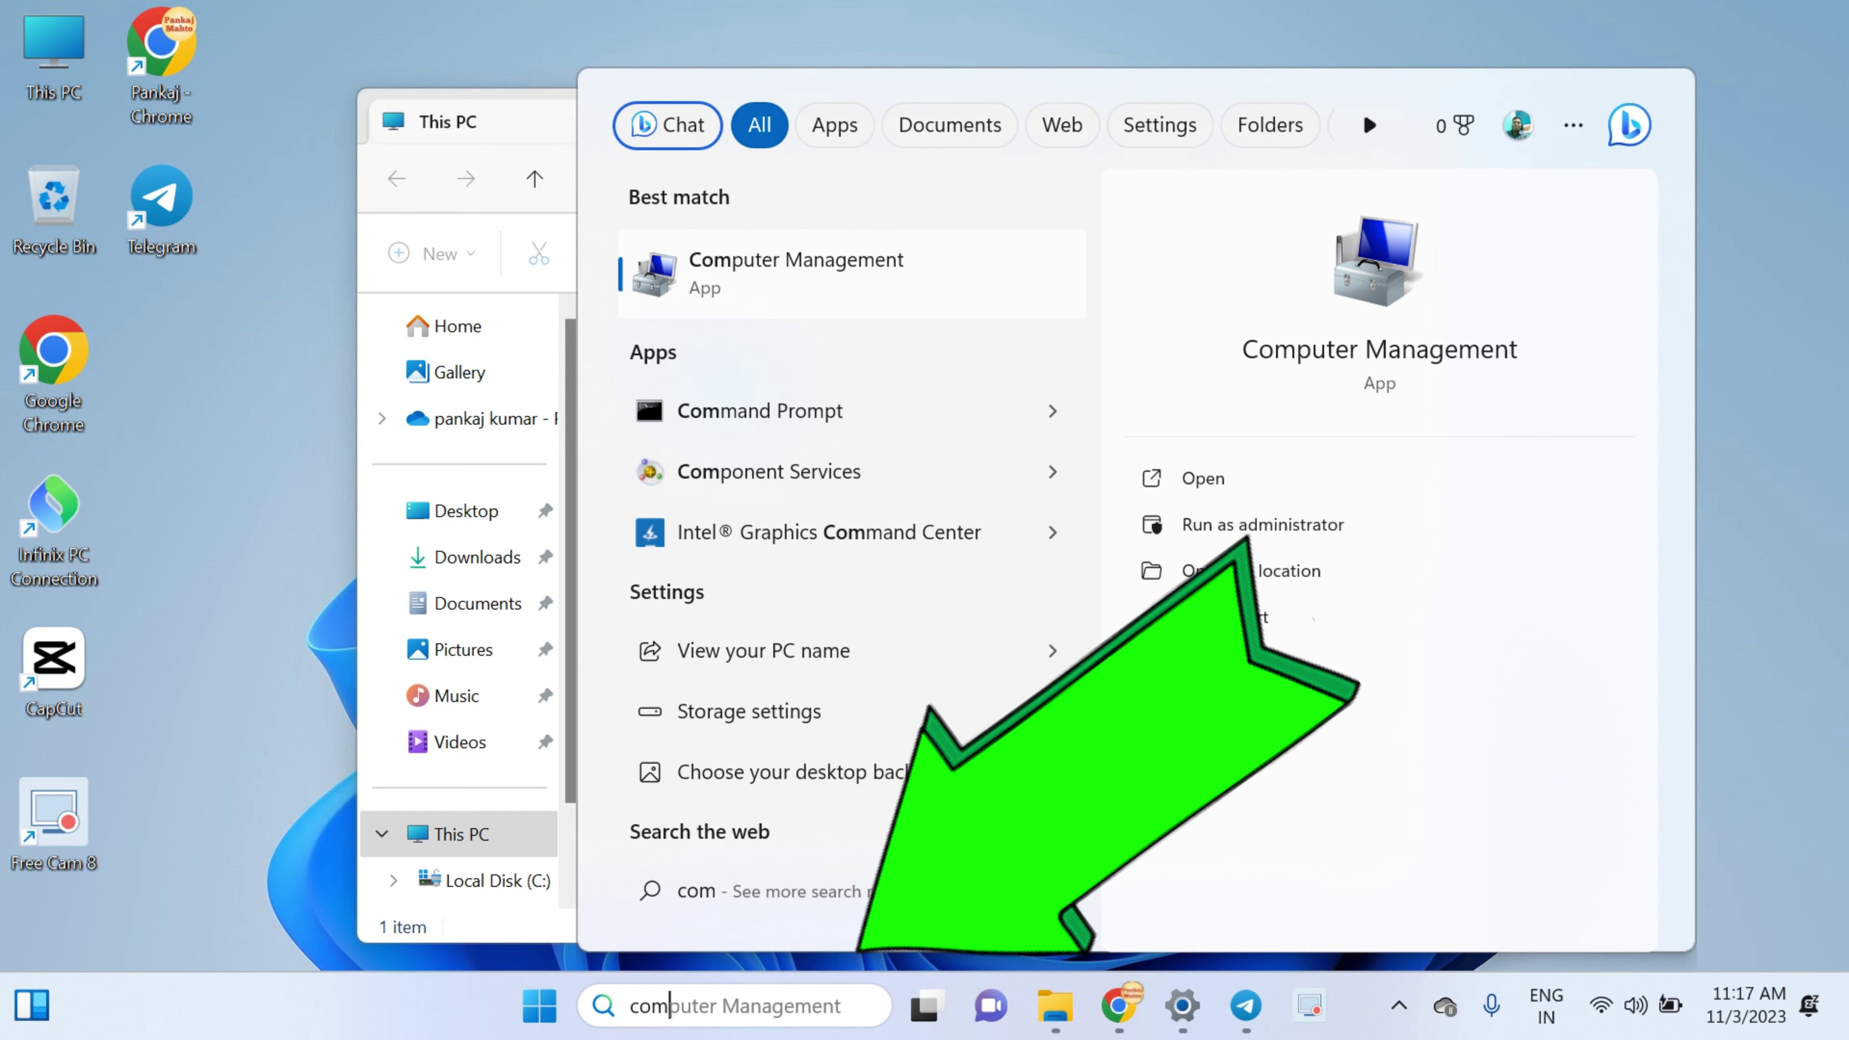
key("Right")
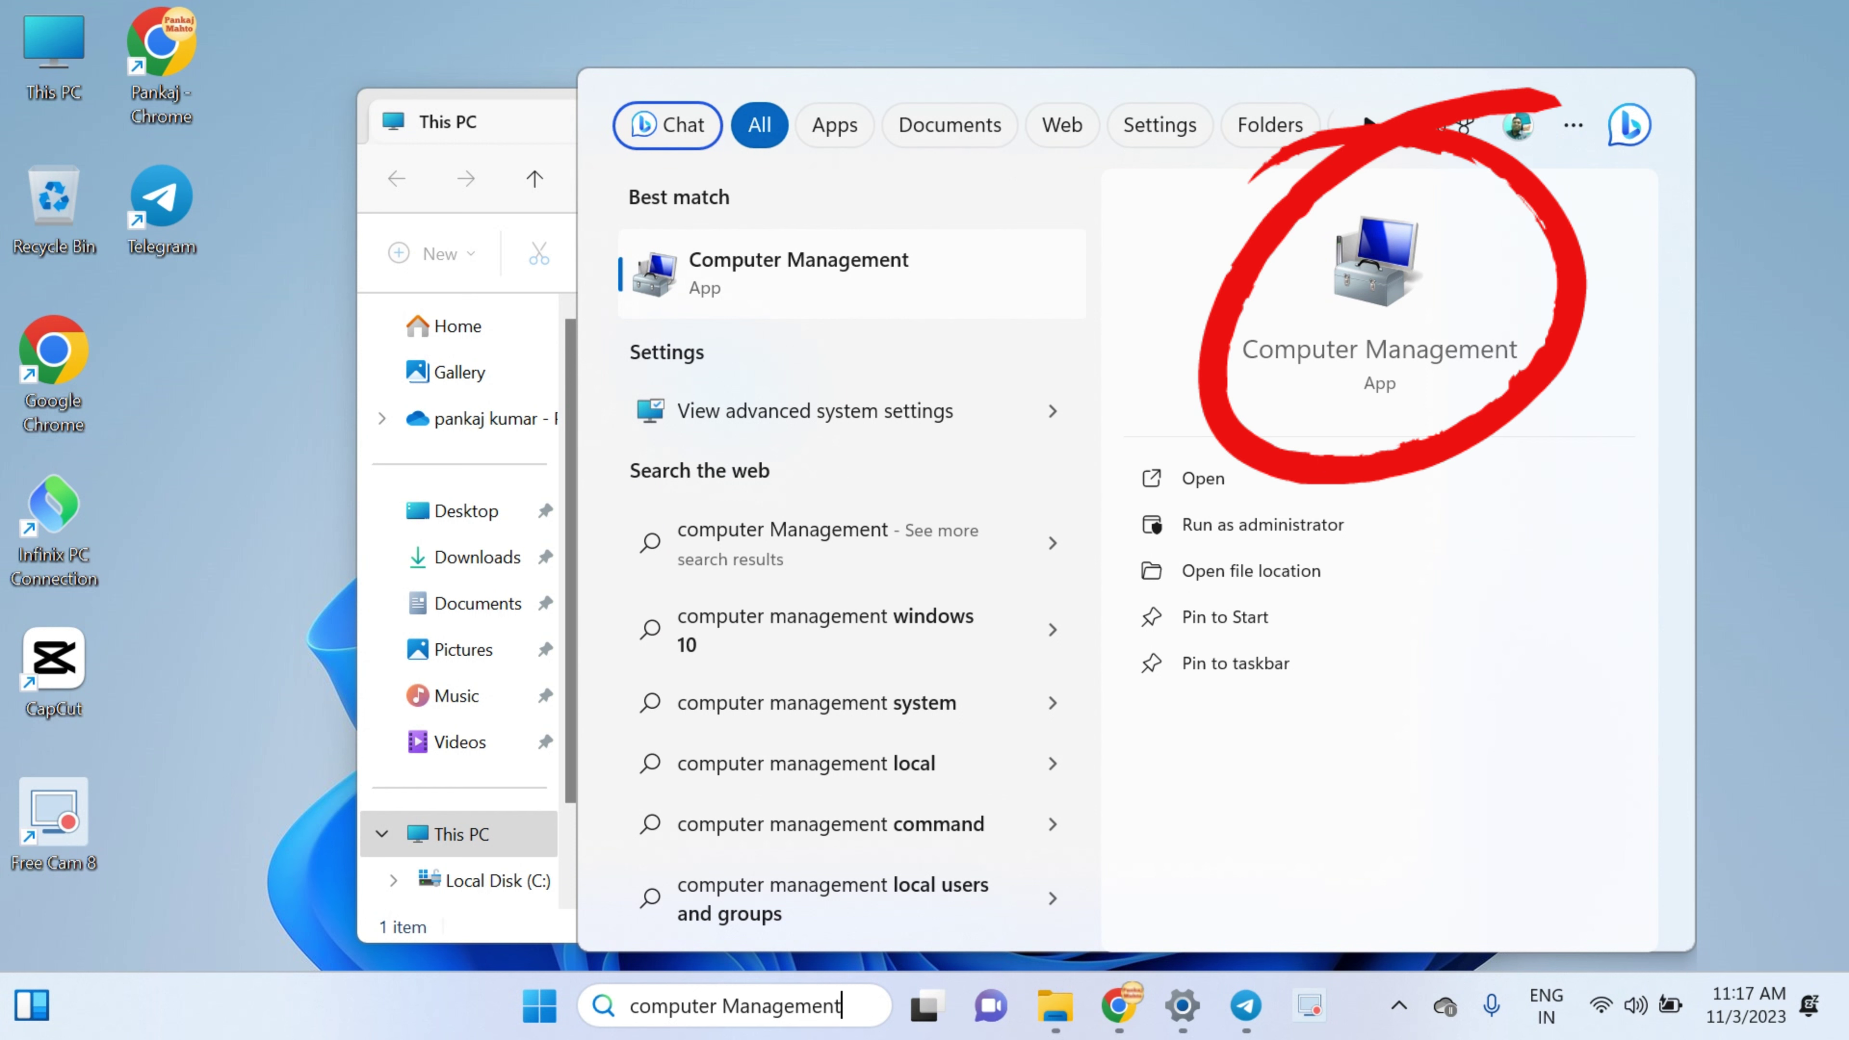
key("Return")
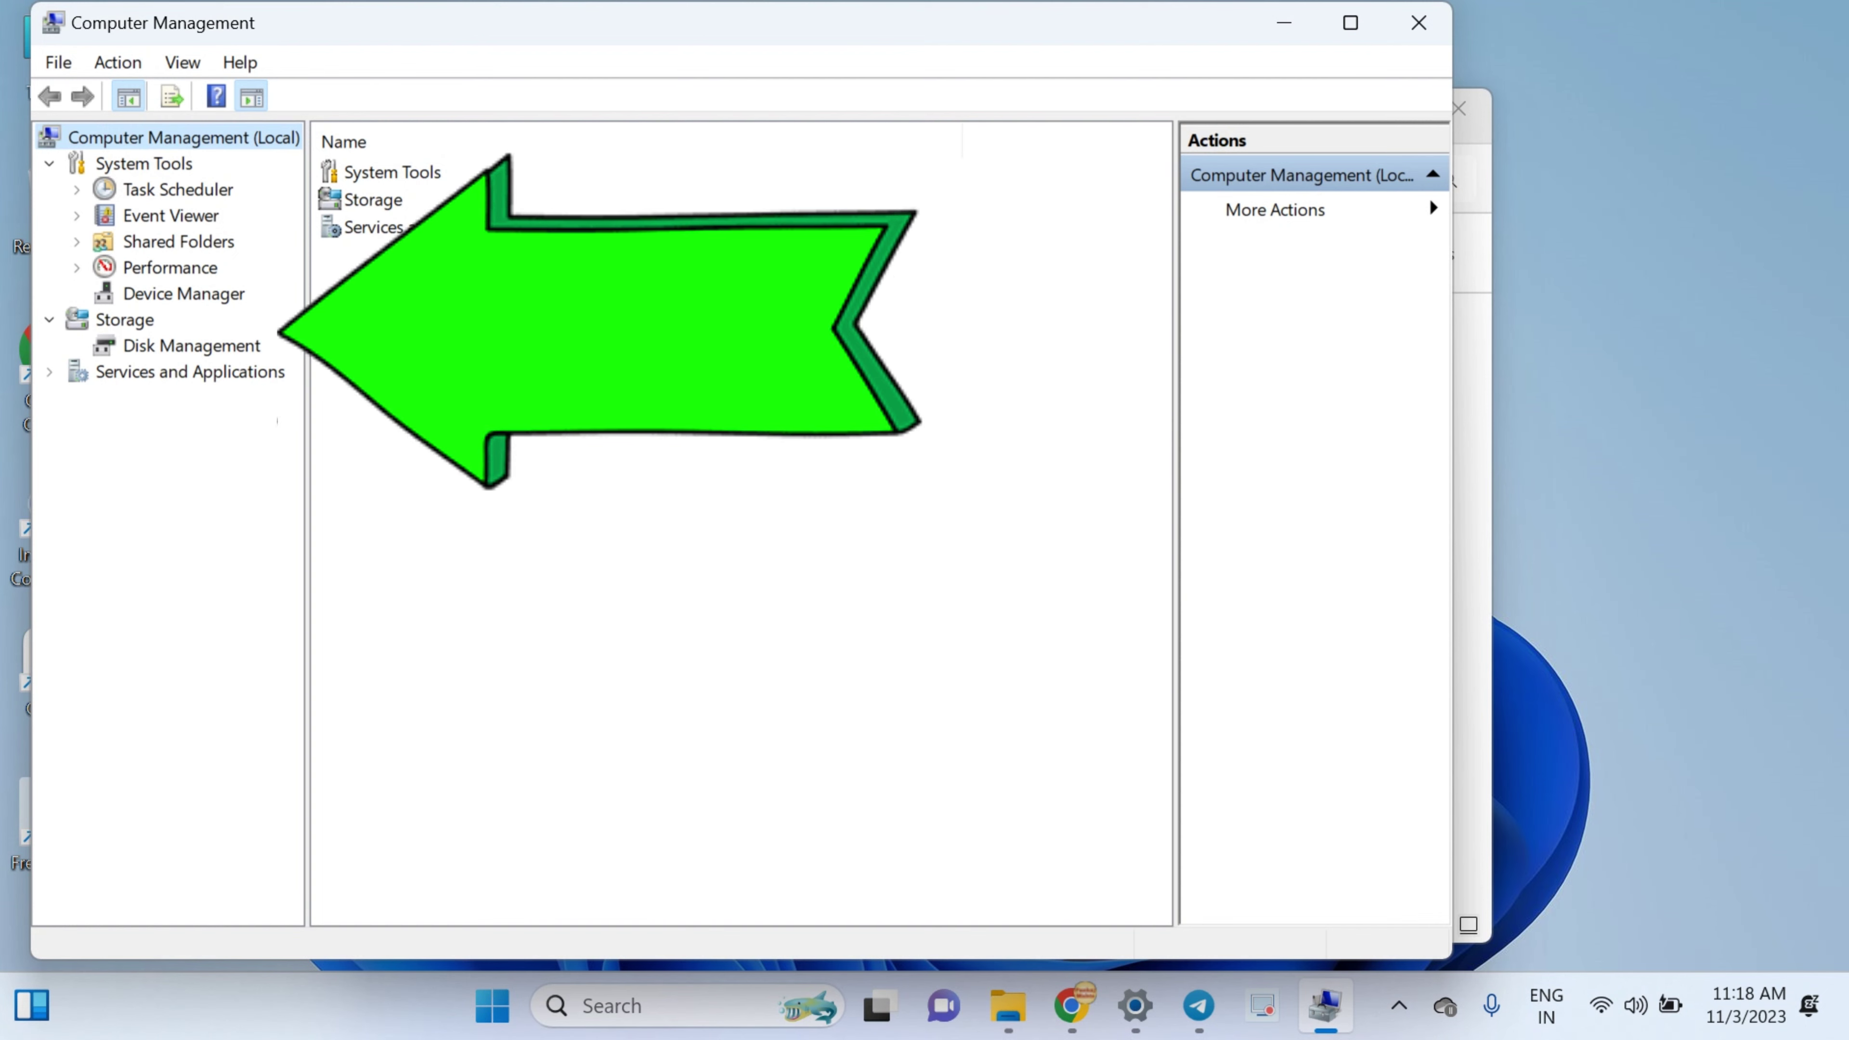
left_click(191, 345)
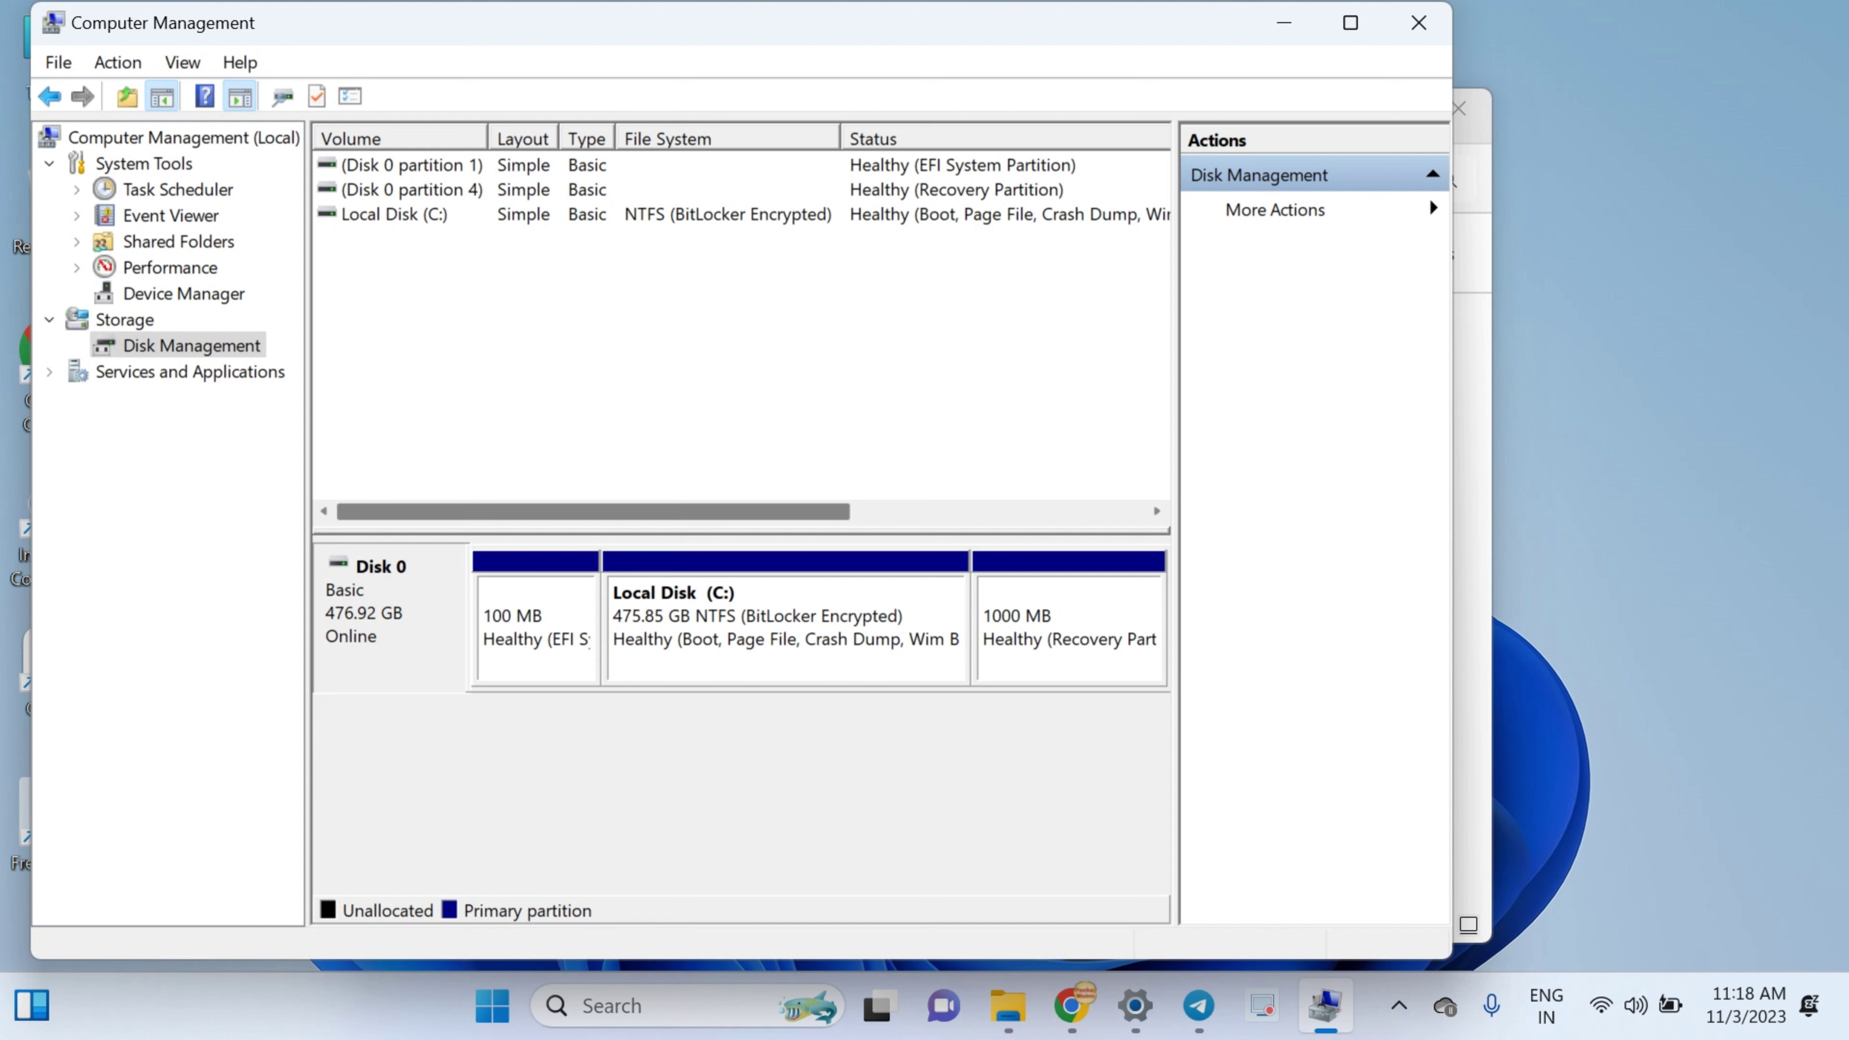
Start shrinking the Local Disk (C:) volume and clear the proposed amount of space to shrink.
scroll(741, 328, "right", 5)
scroll(741, 328, "left", 5)
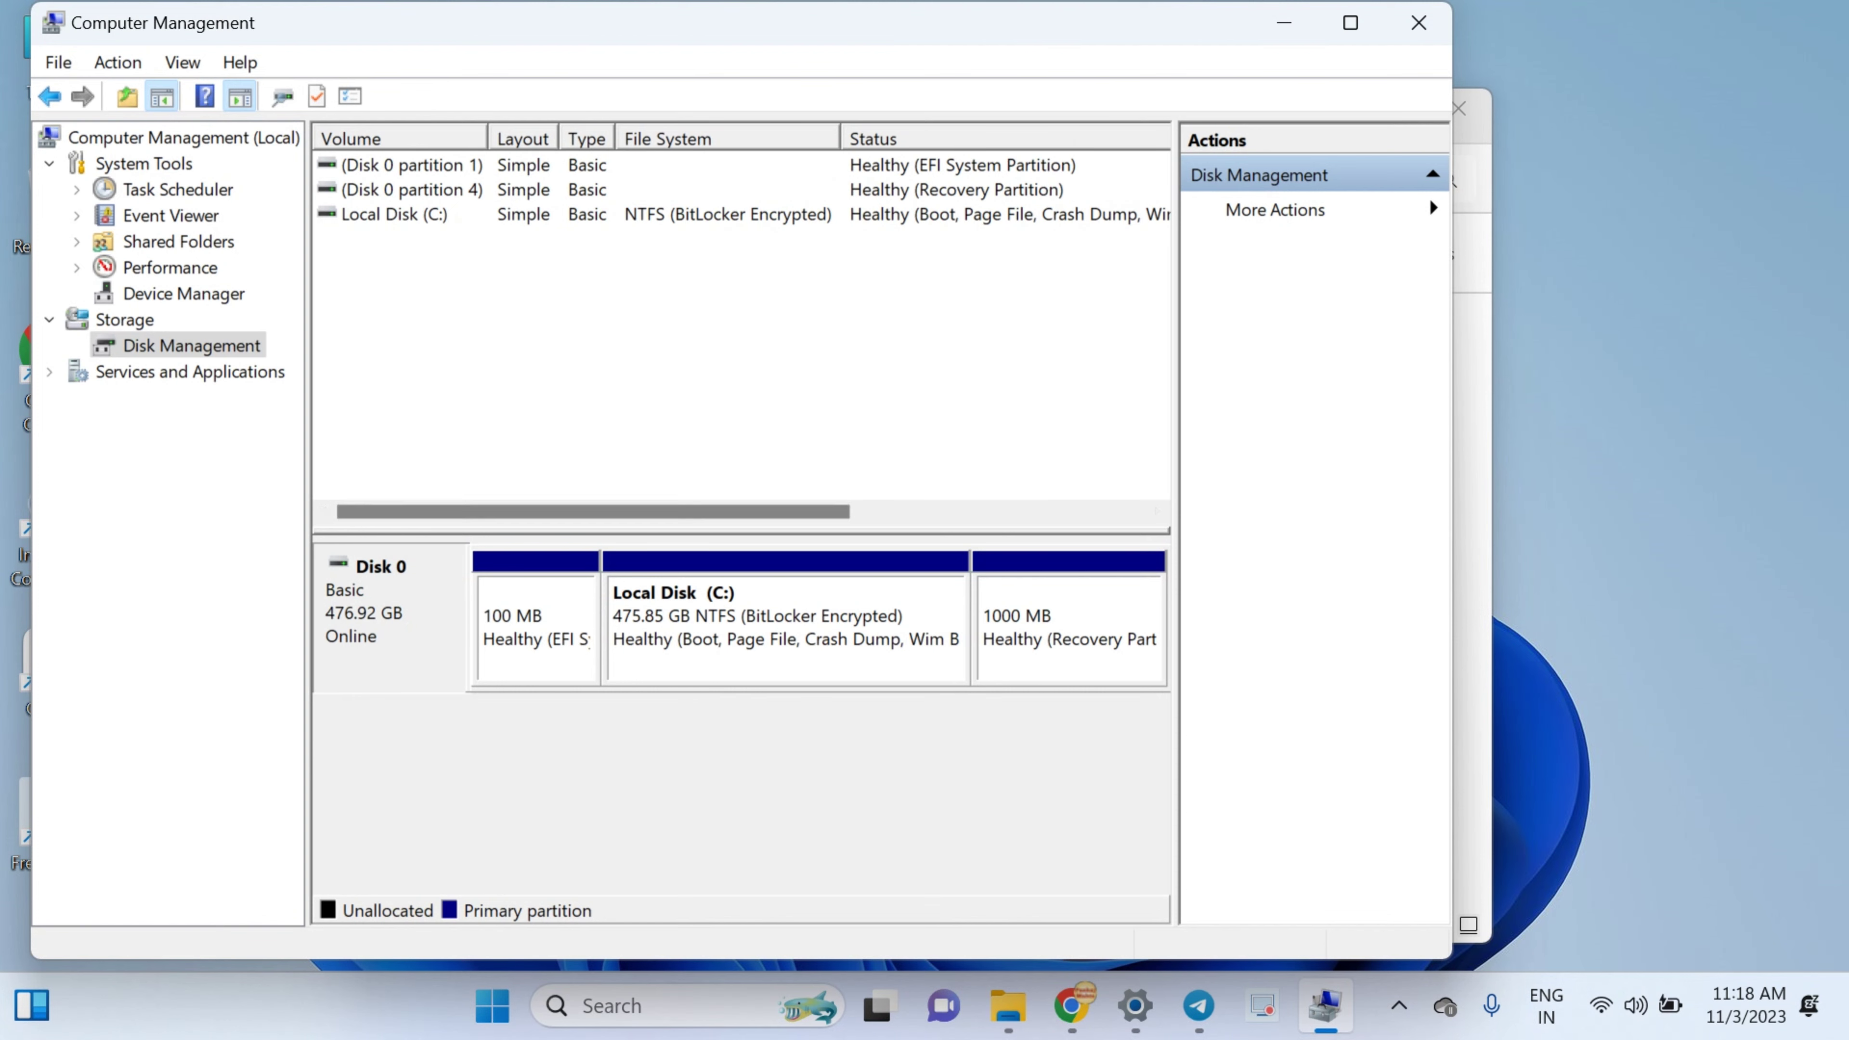
left_click(728, 640)
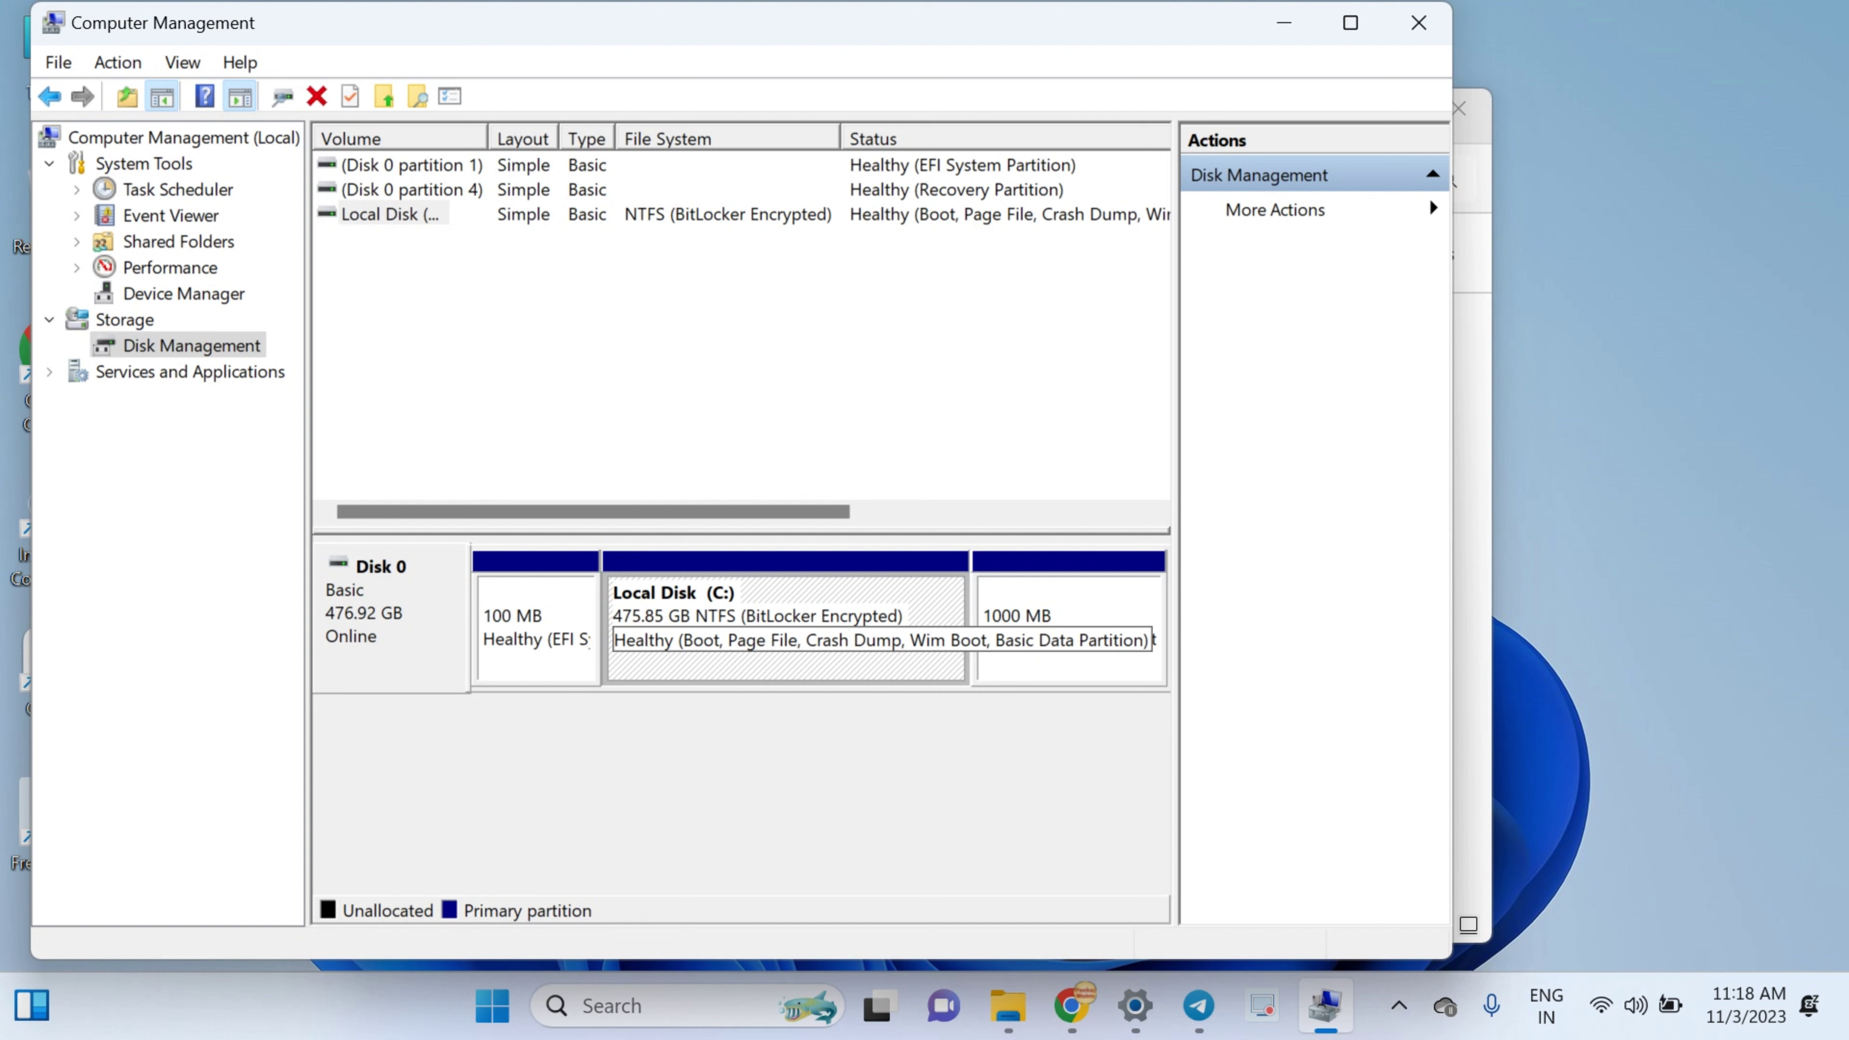
right_click(768, 612)
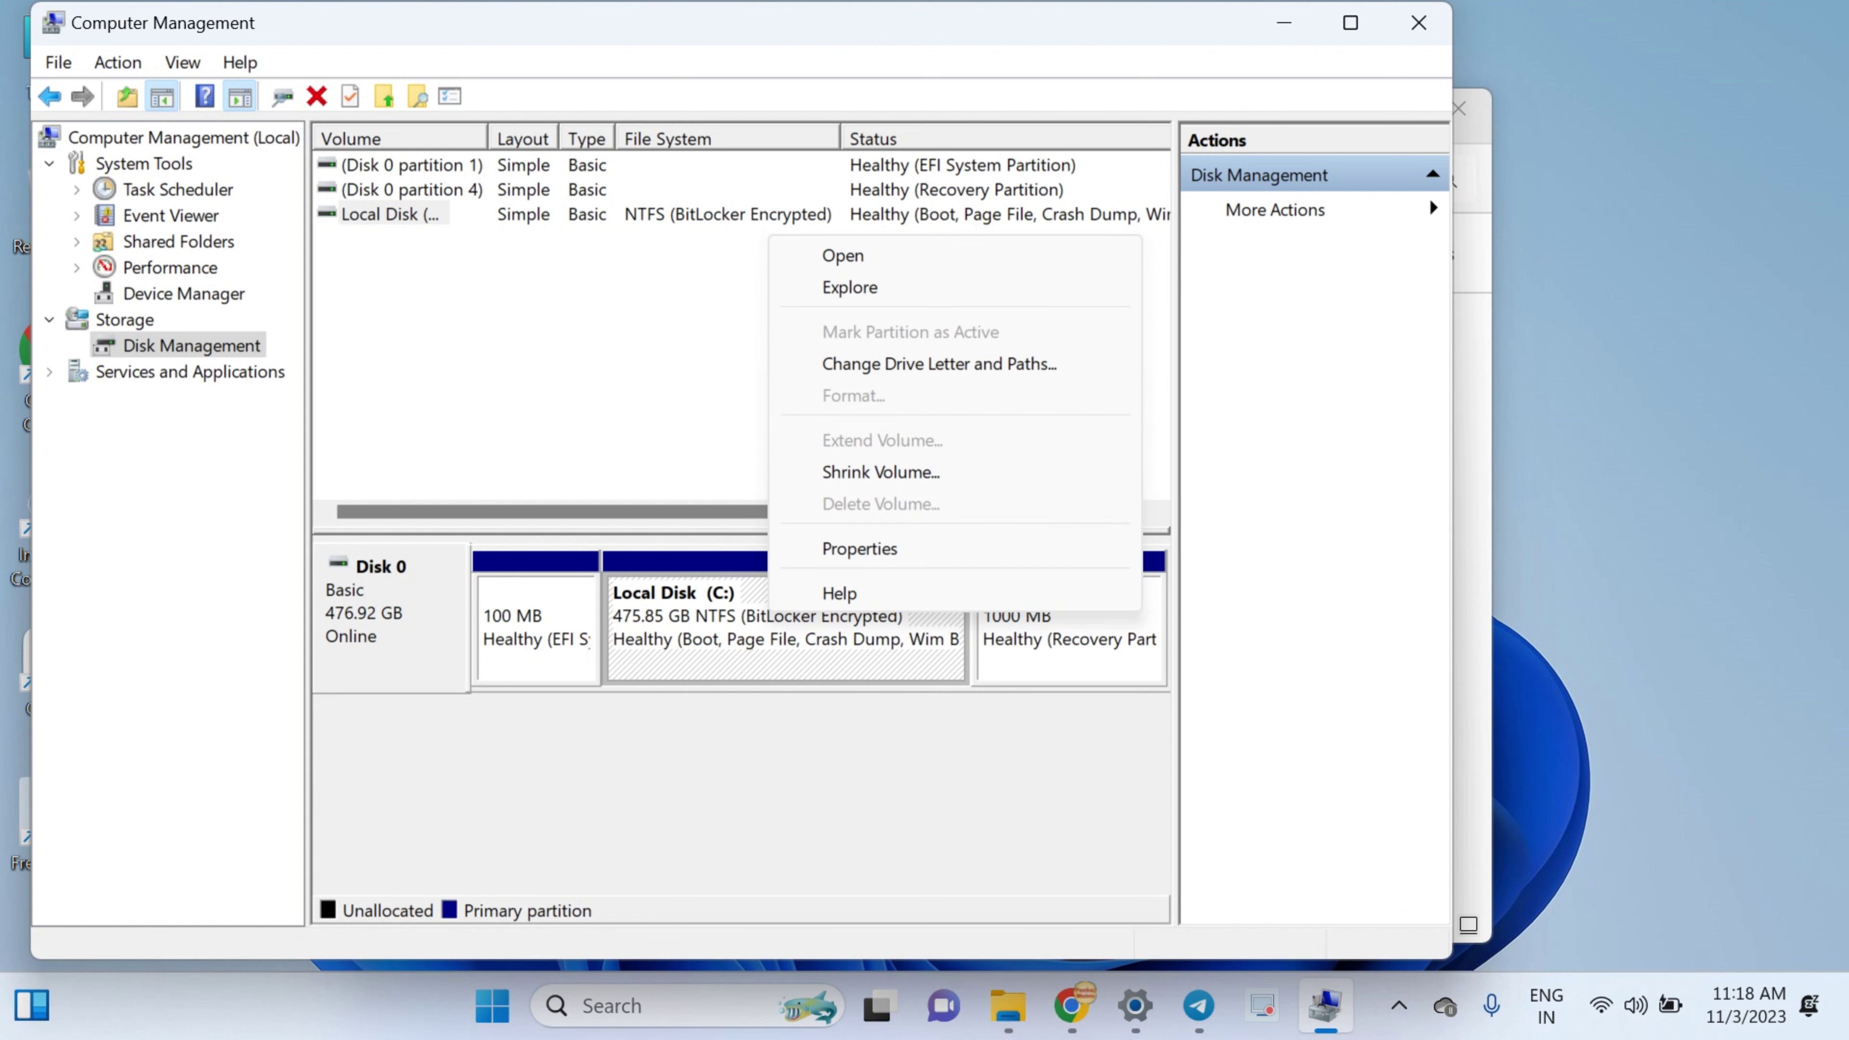
key("Escape")
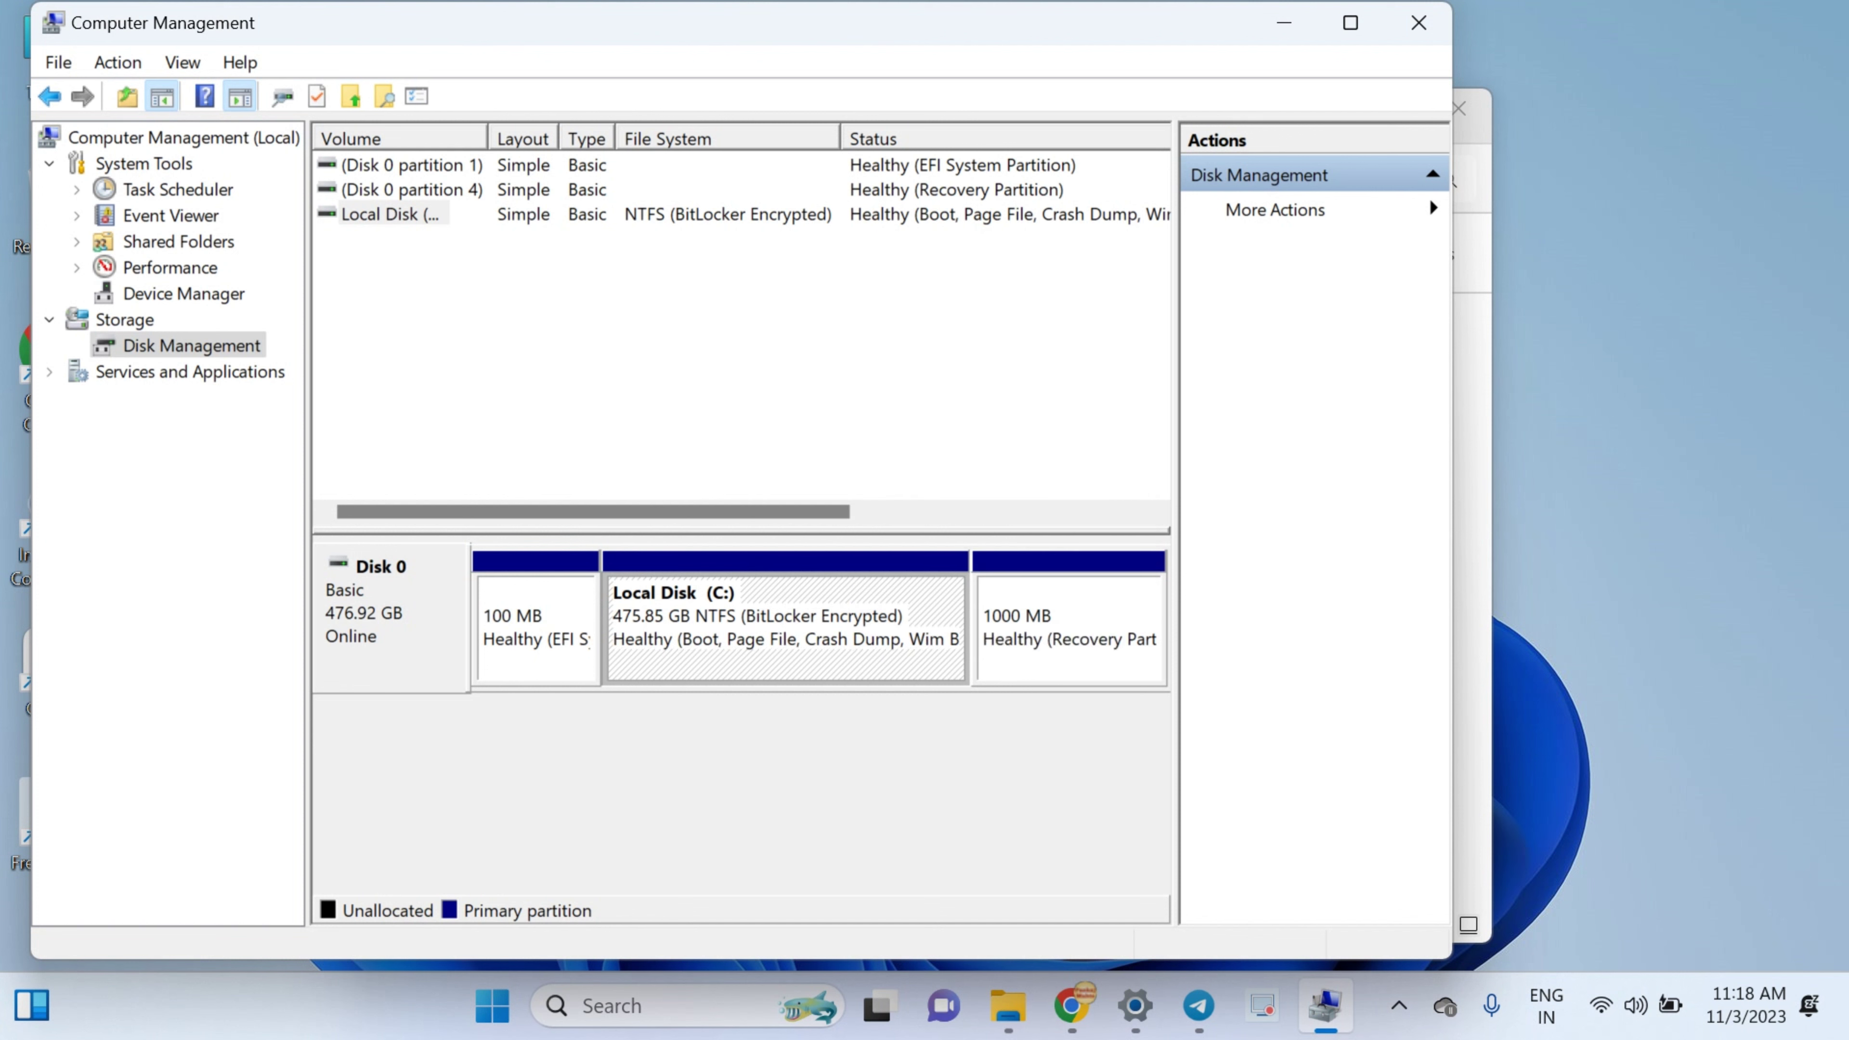
right_click(707, 591)
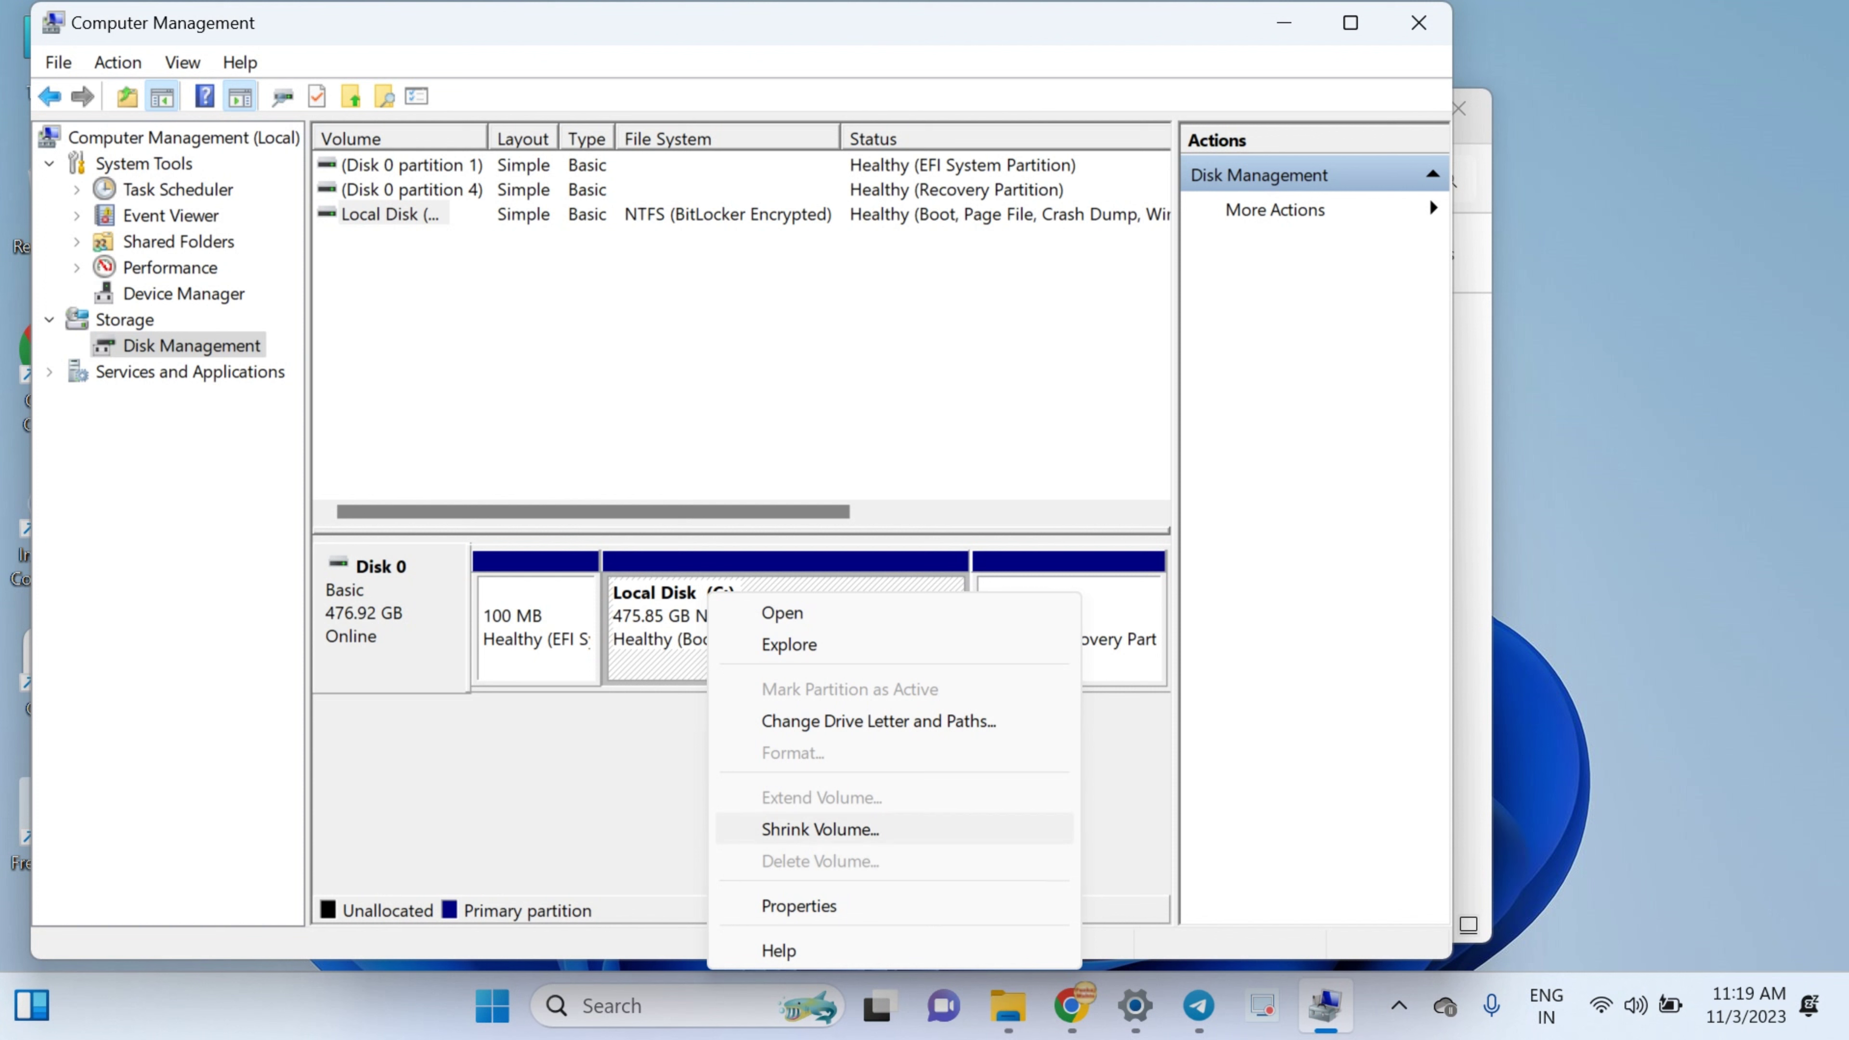
left_click(821, 829)
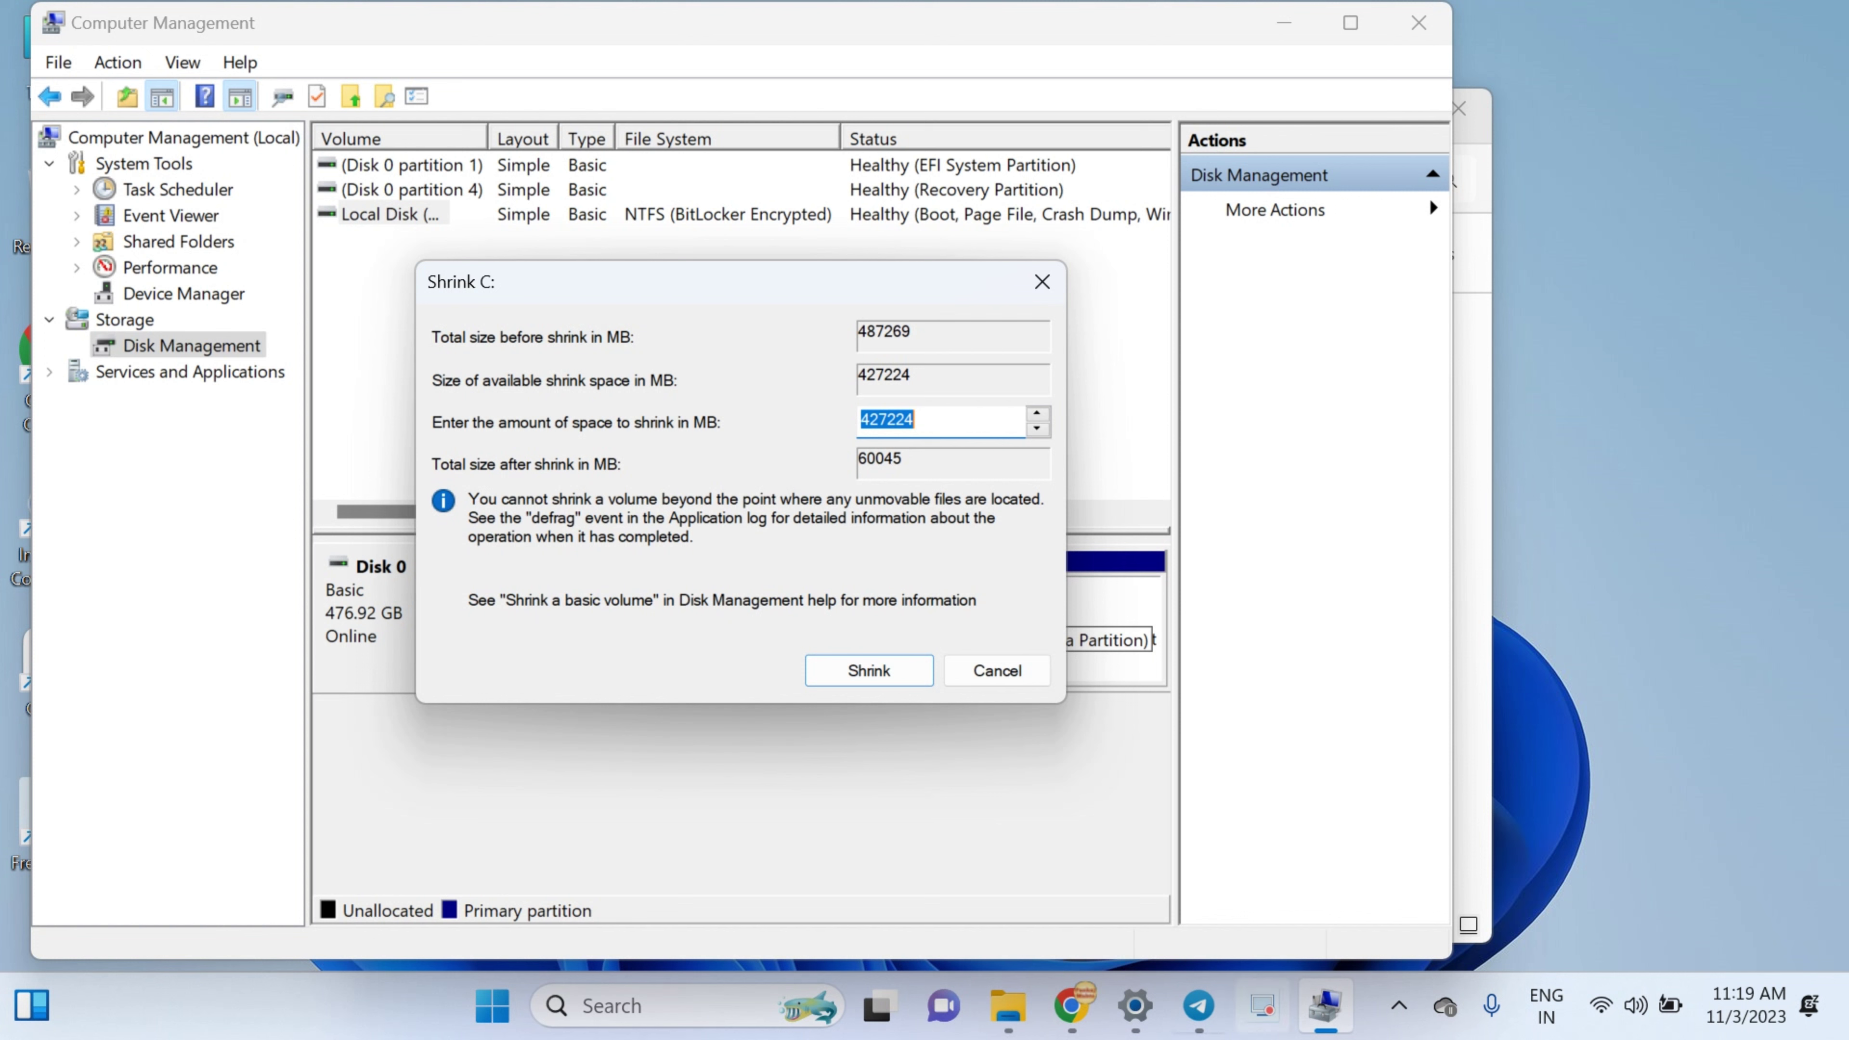
mouse_move(1070, 1007)
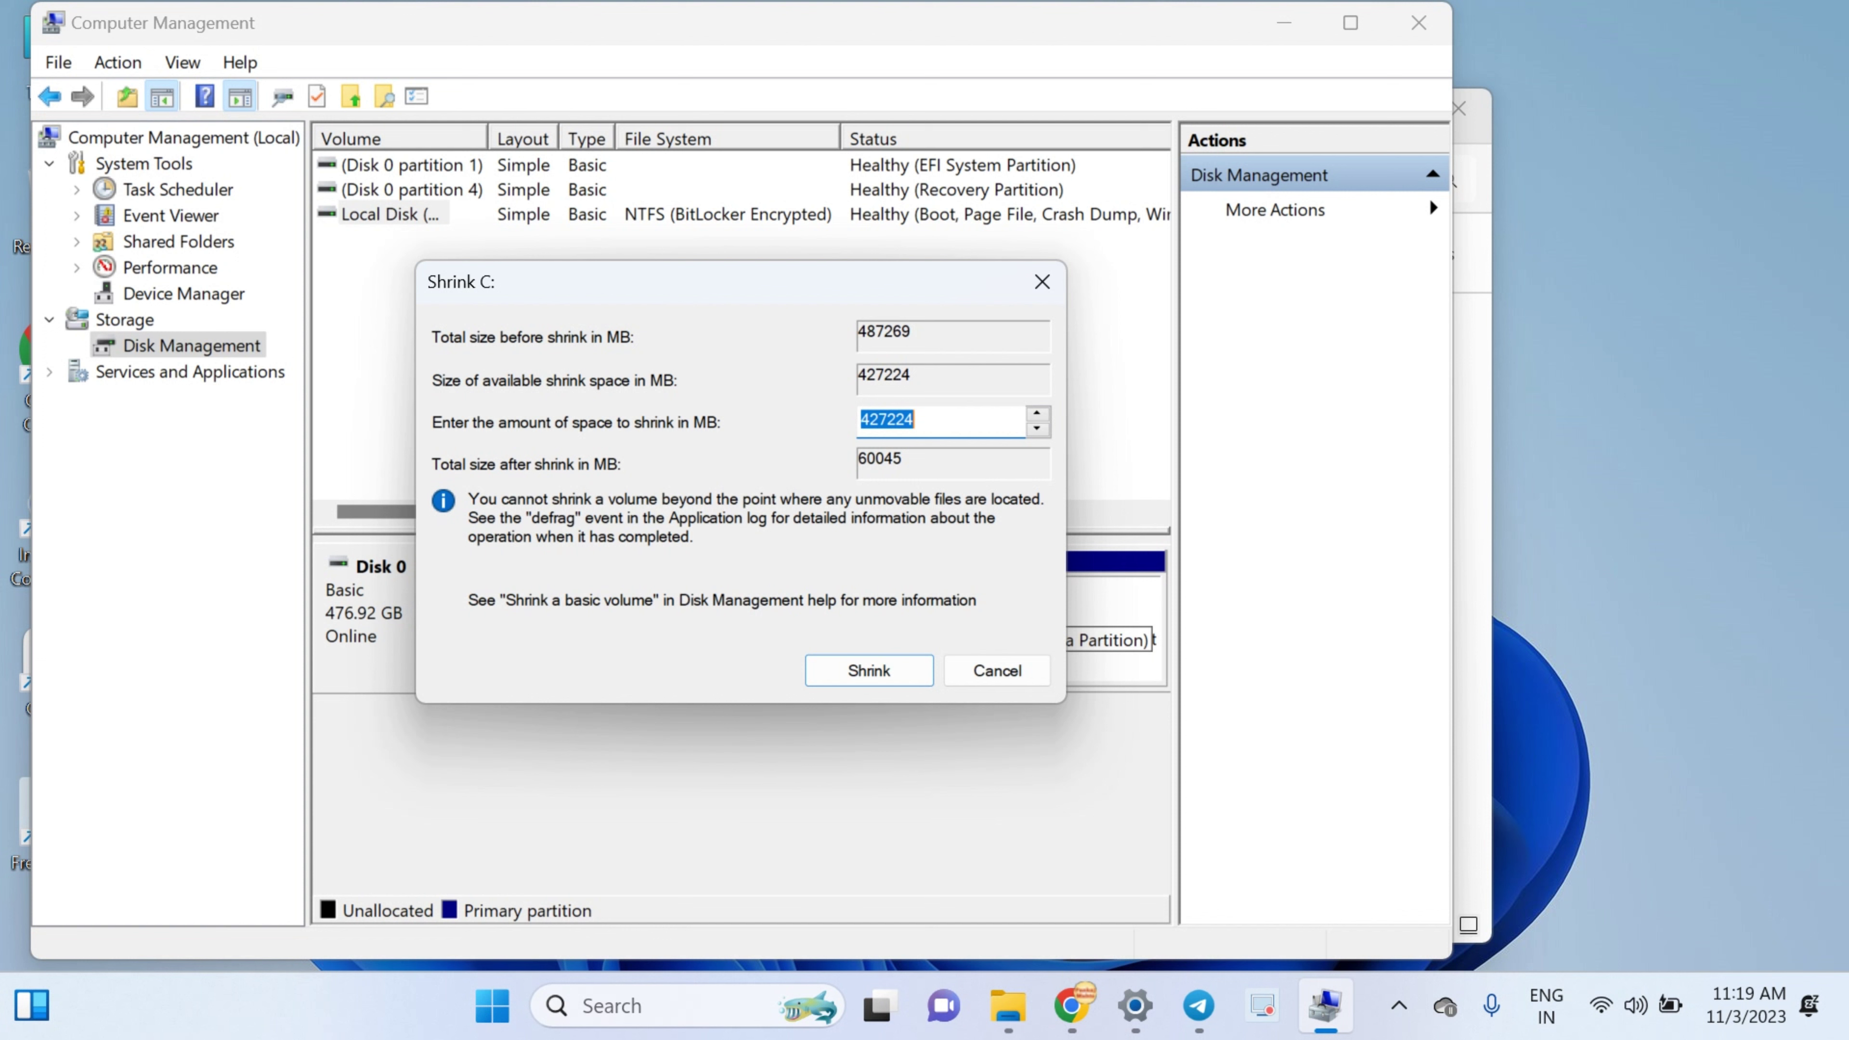
key("BackSpace")
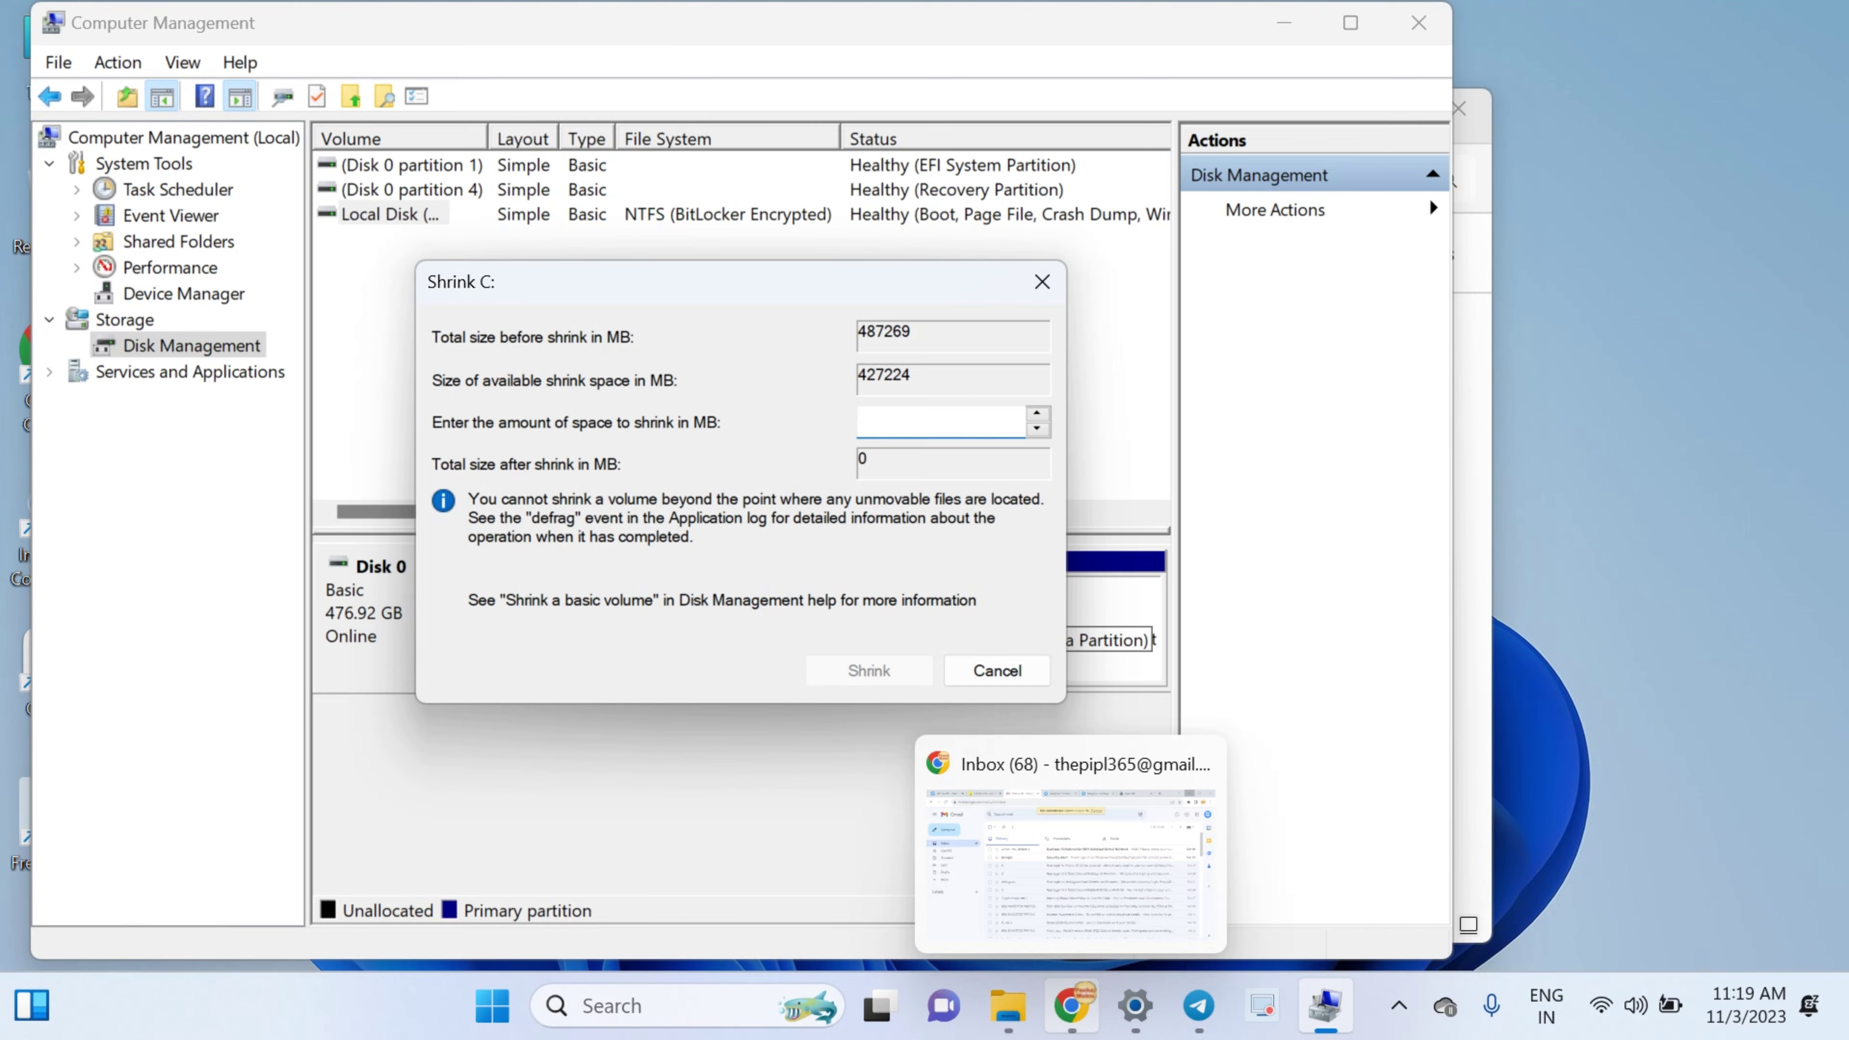
Switch to Chrome's empty new tab and search Google for "mb to gb converter".
left_click(1071, 1005)
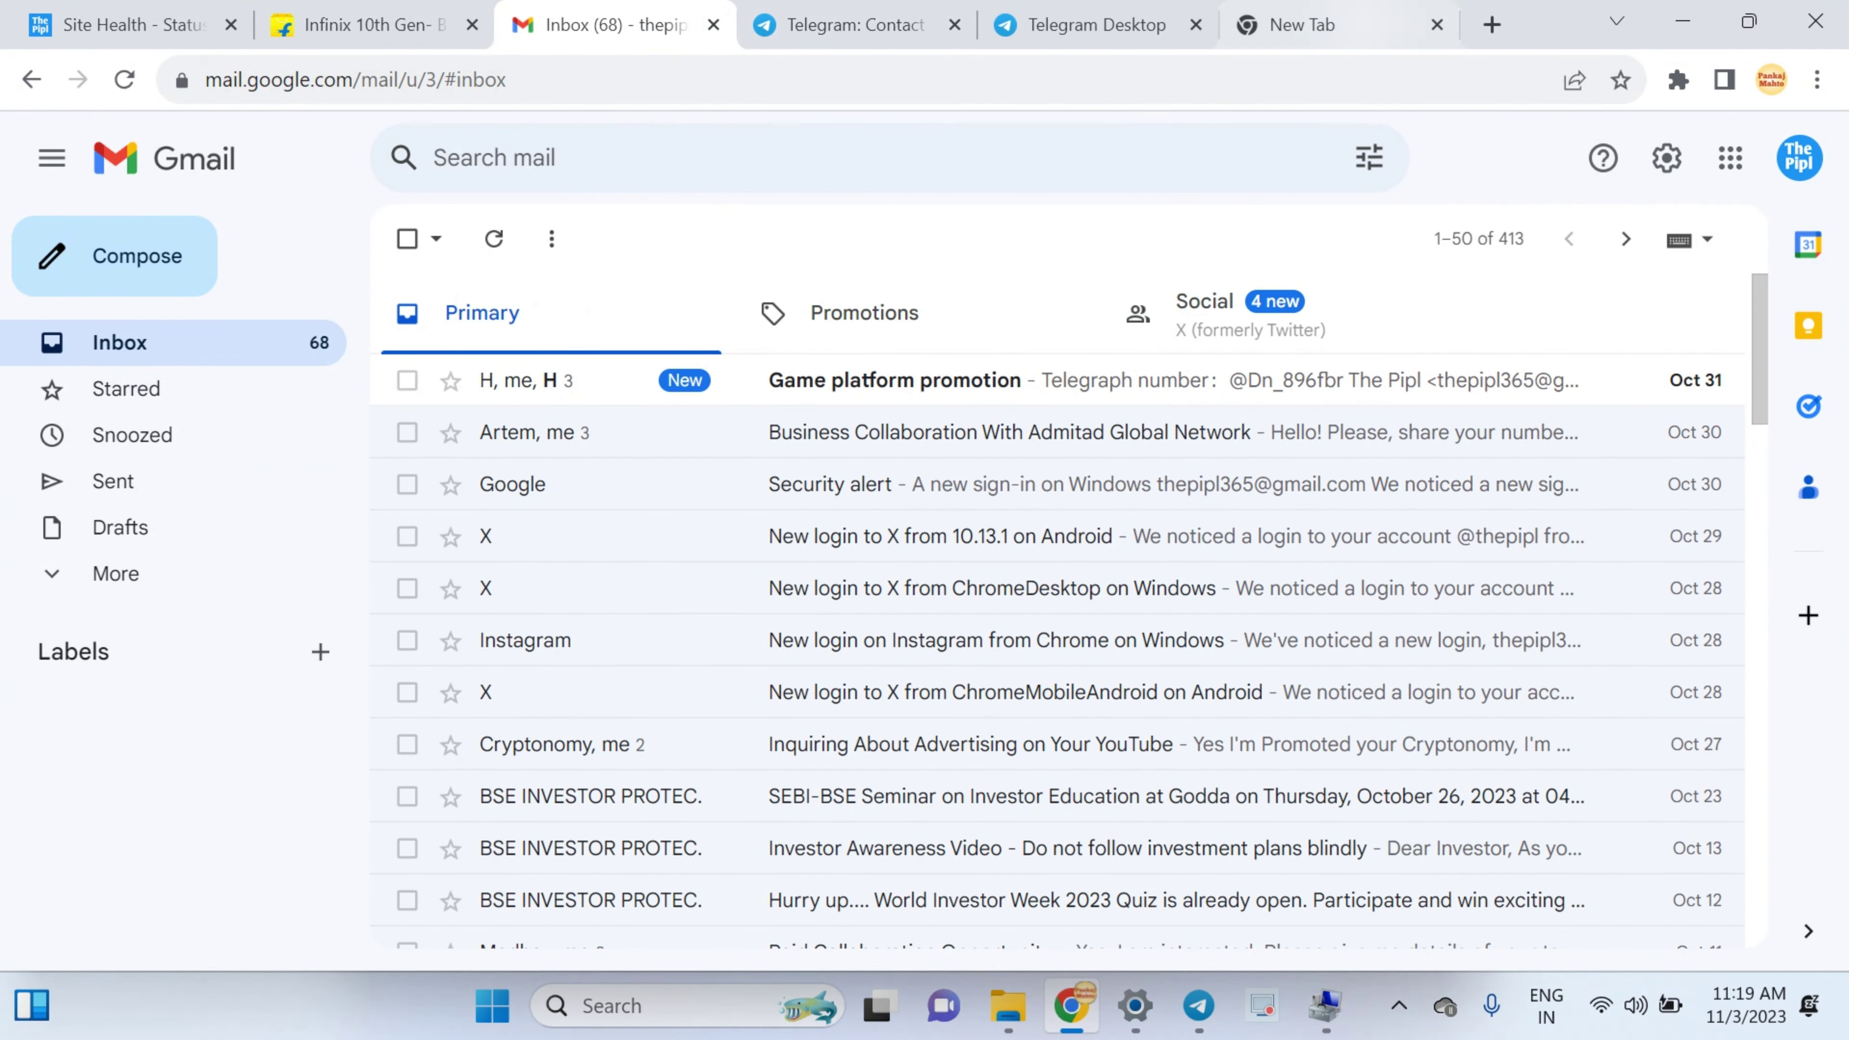
left_click(1310, 25)
type("https://studio.youtube.com")
left_click(590, 616)
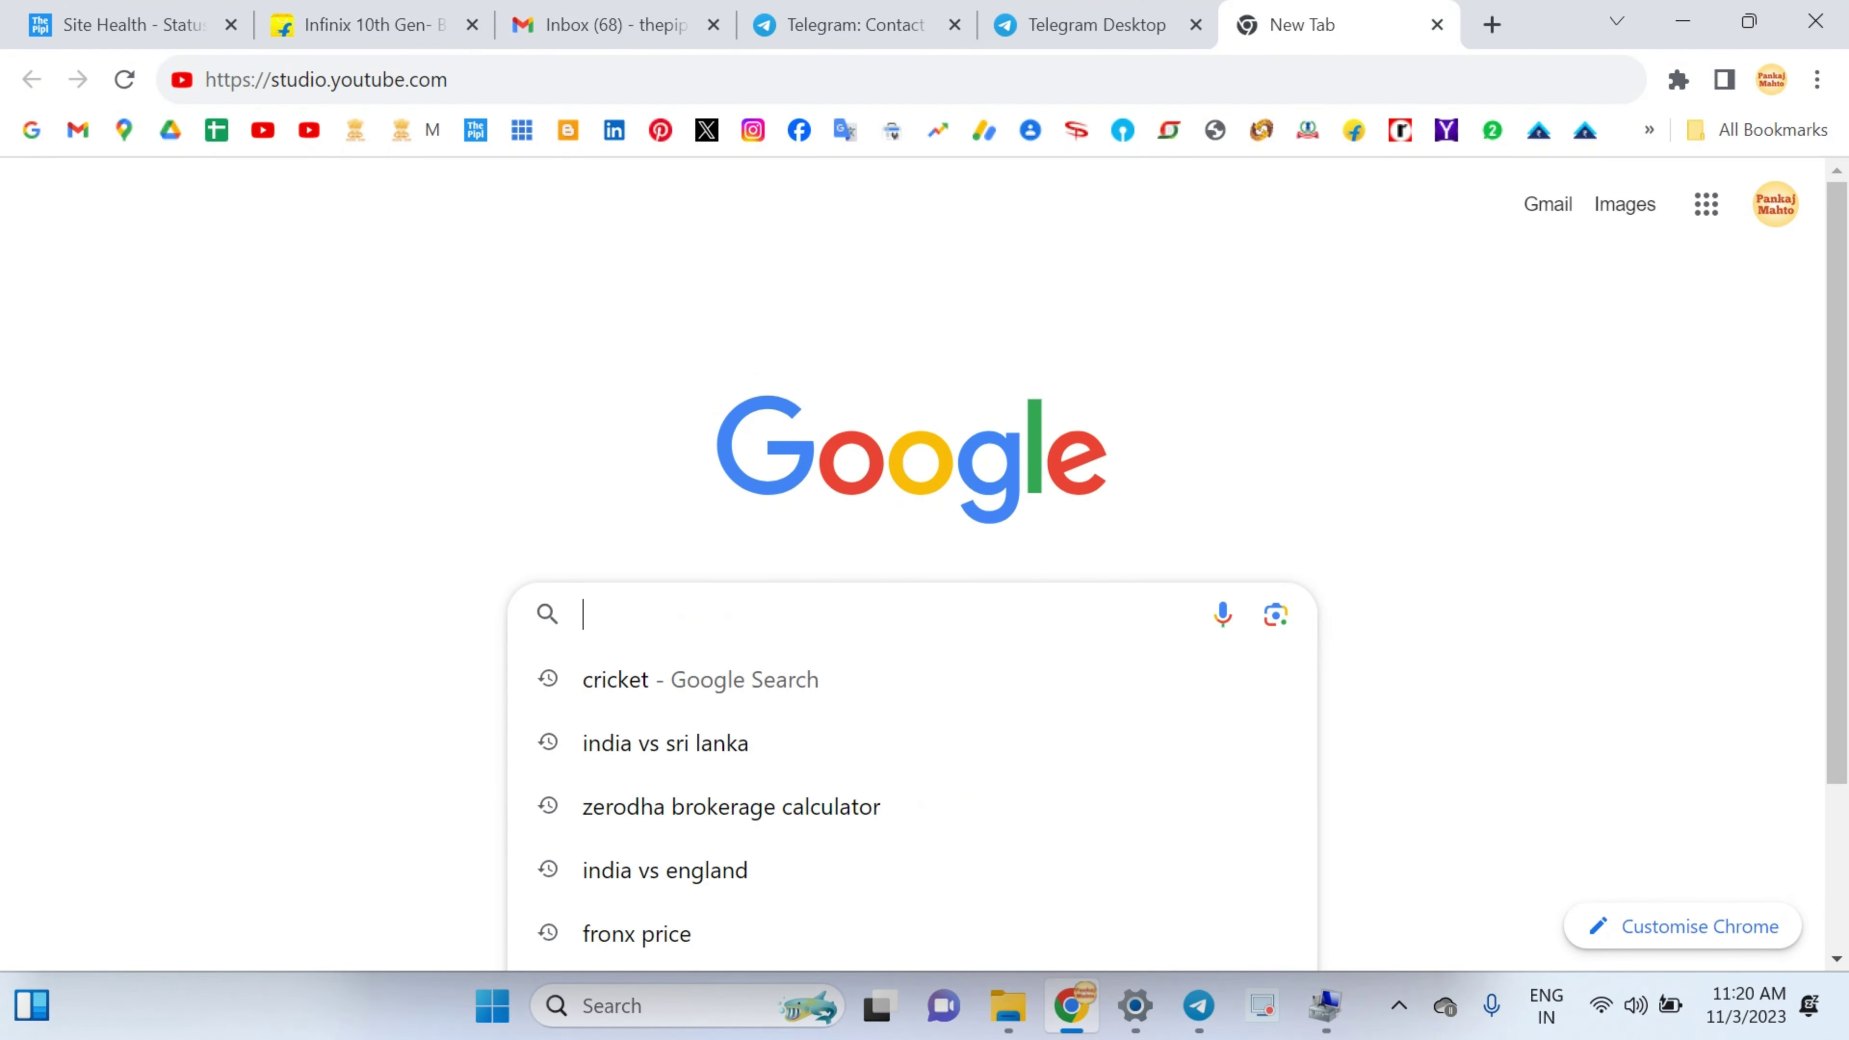
type("mb t")
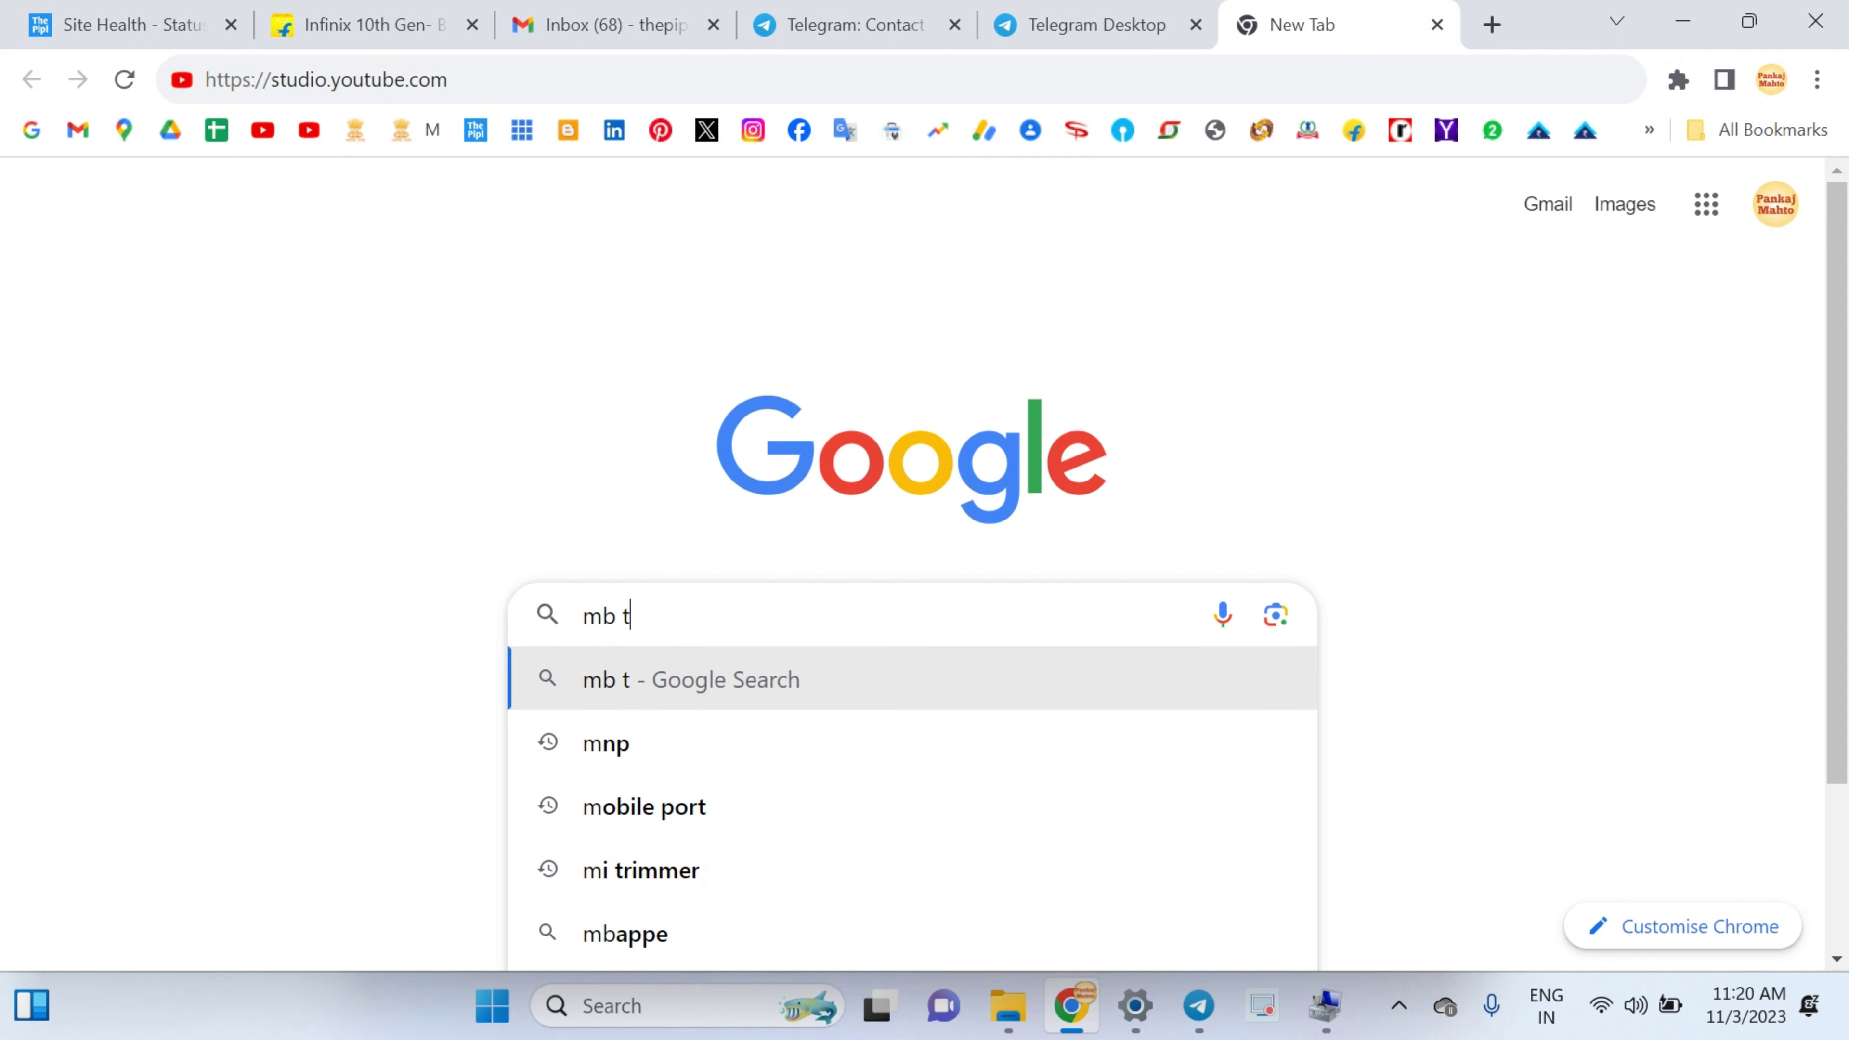
type("o gb")
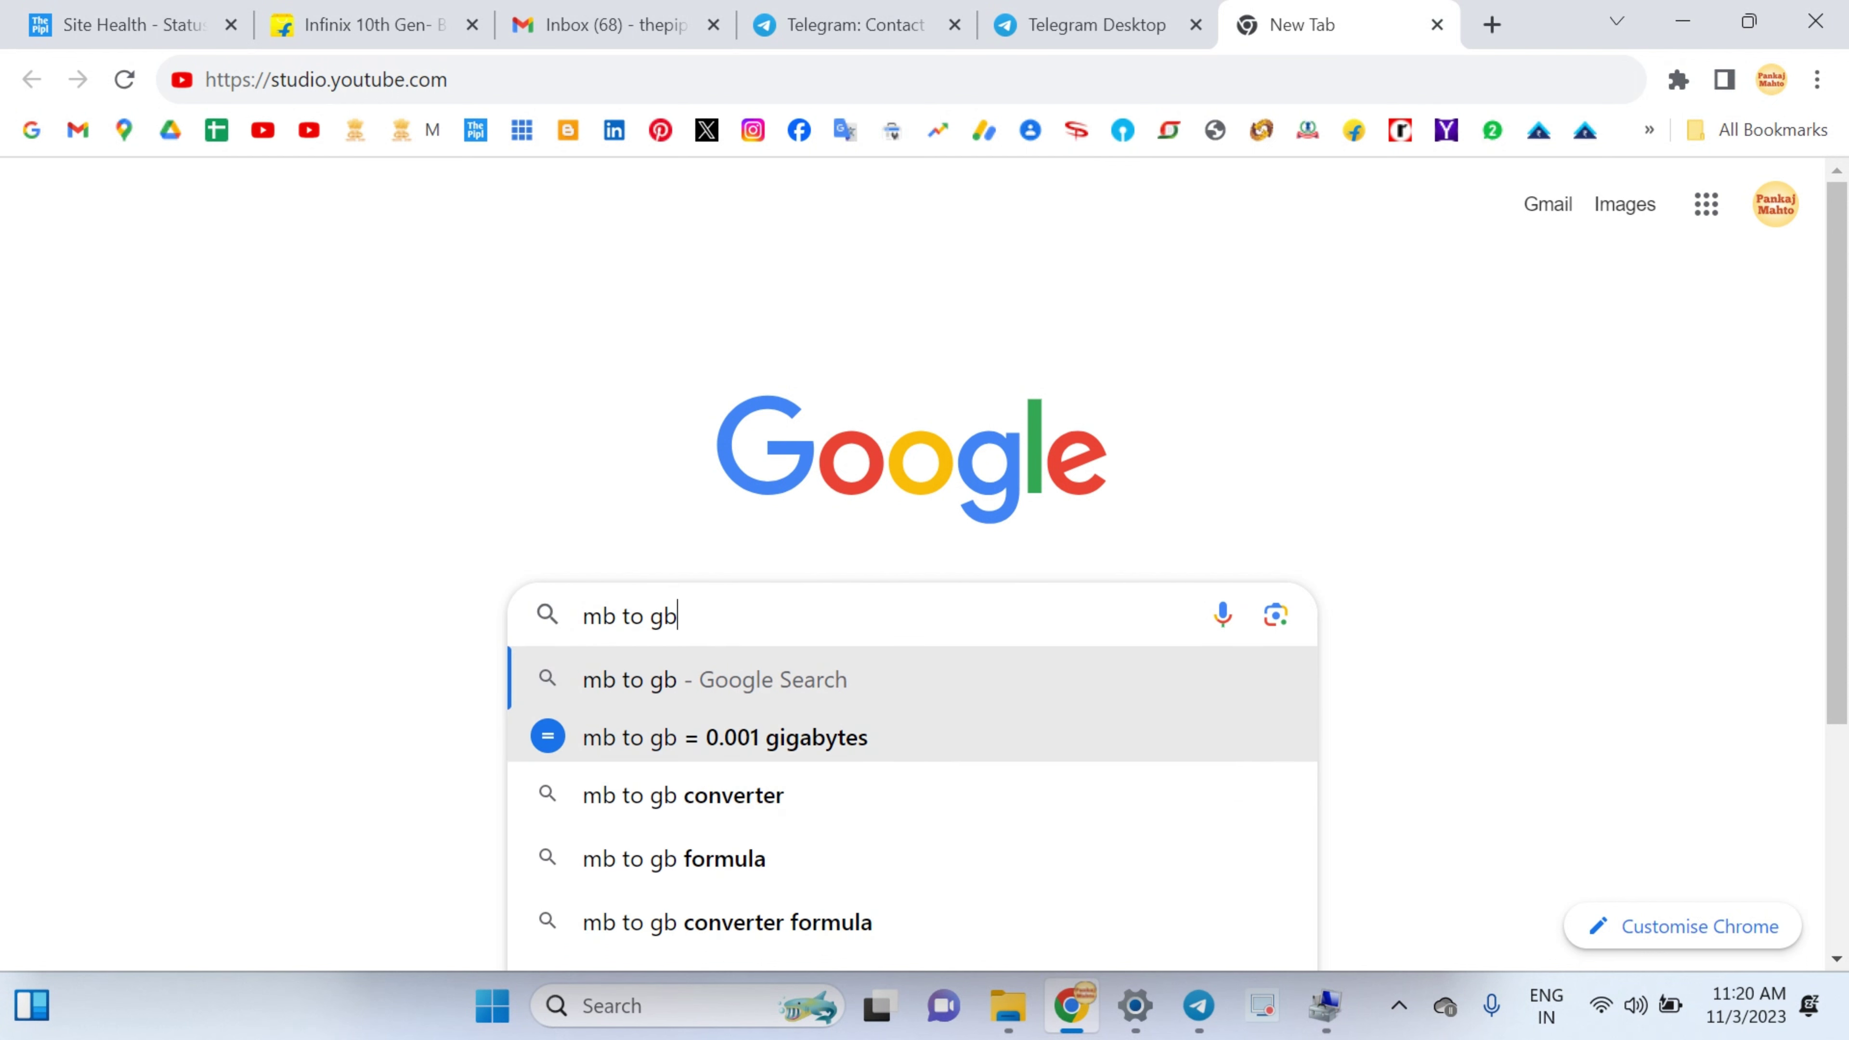
key("Down")
key("Down")
key("Return")
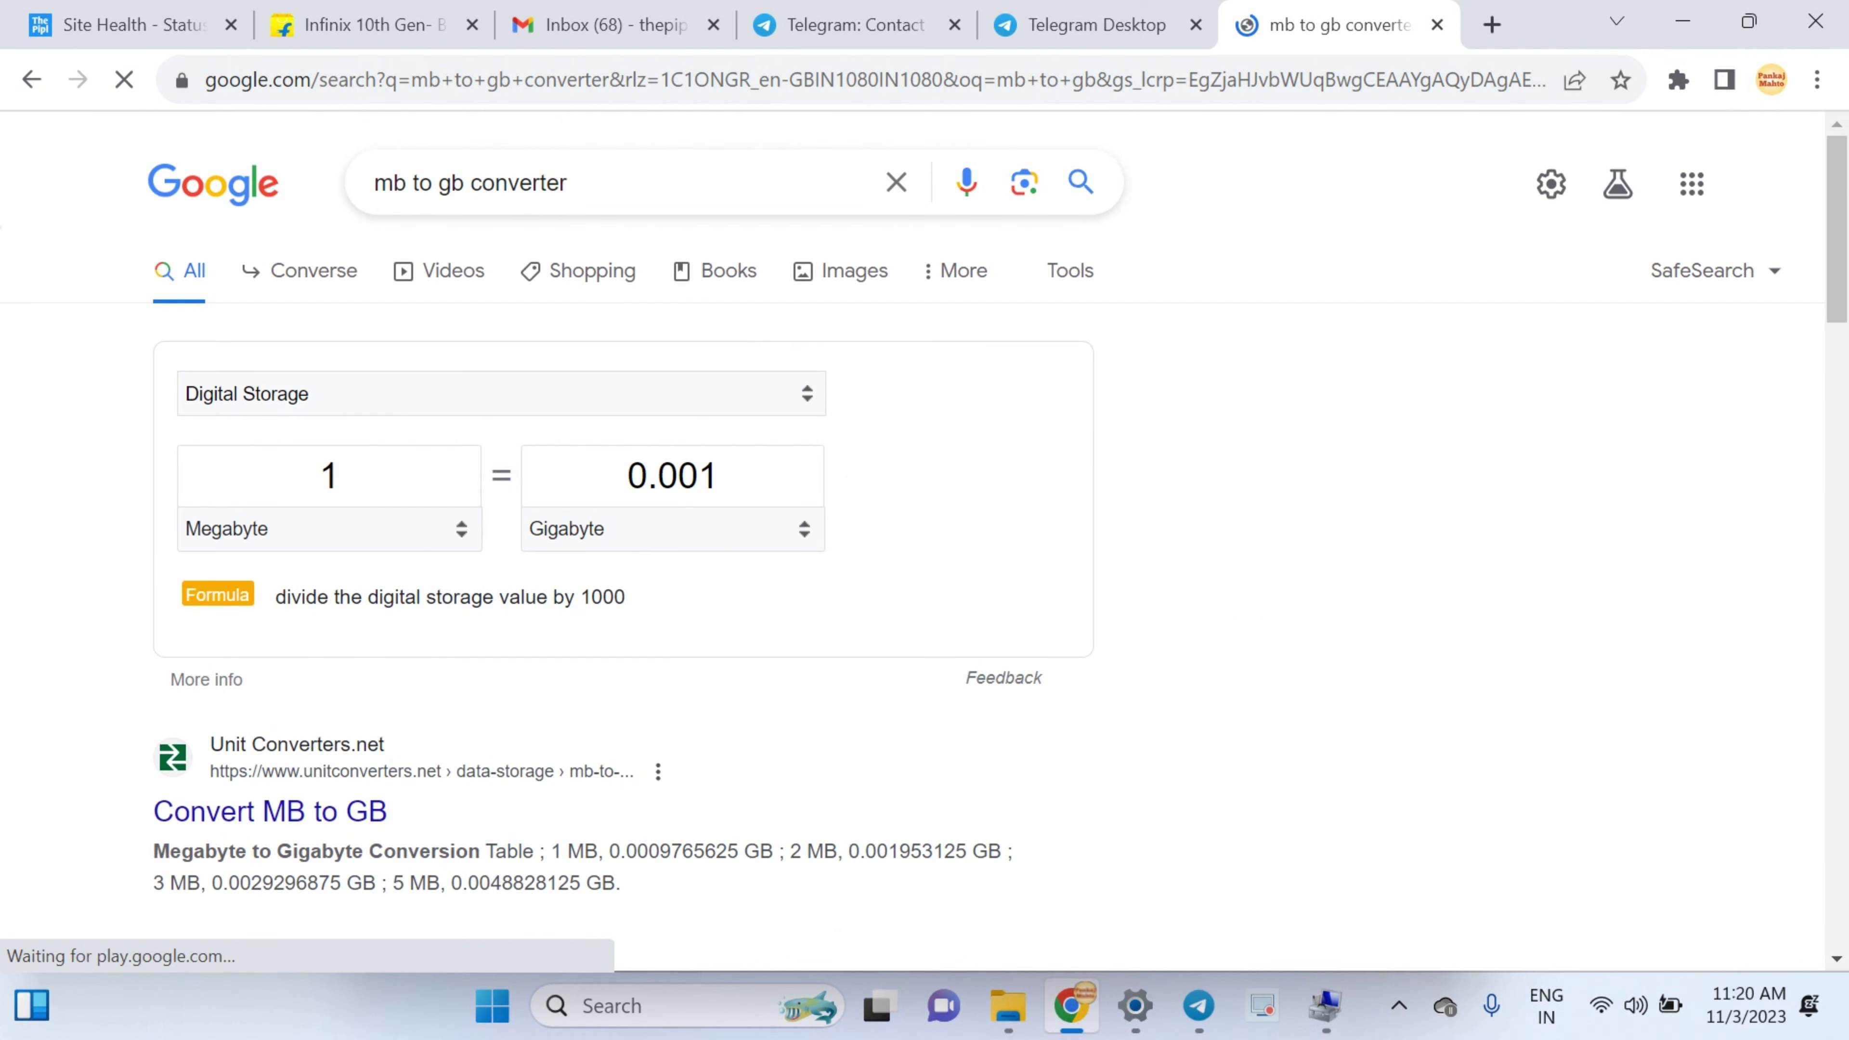
Convert 100 gigabytes to megabytes in Google's Digital Storage unit converter.
scroll(463, 481, "down", 5)
scroll(463, 497, "down", 7)
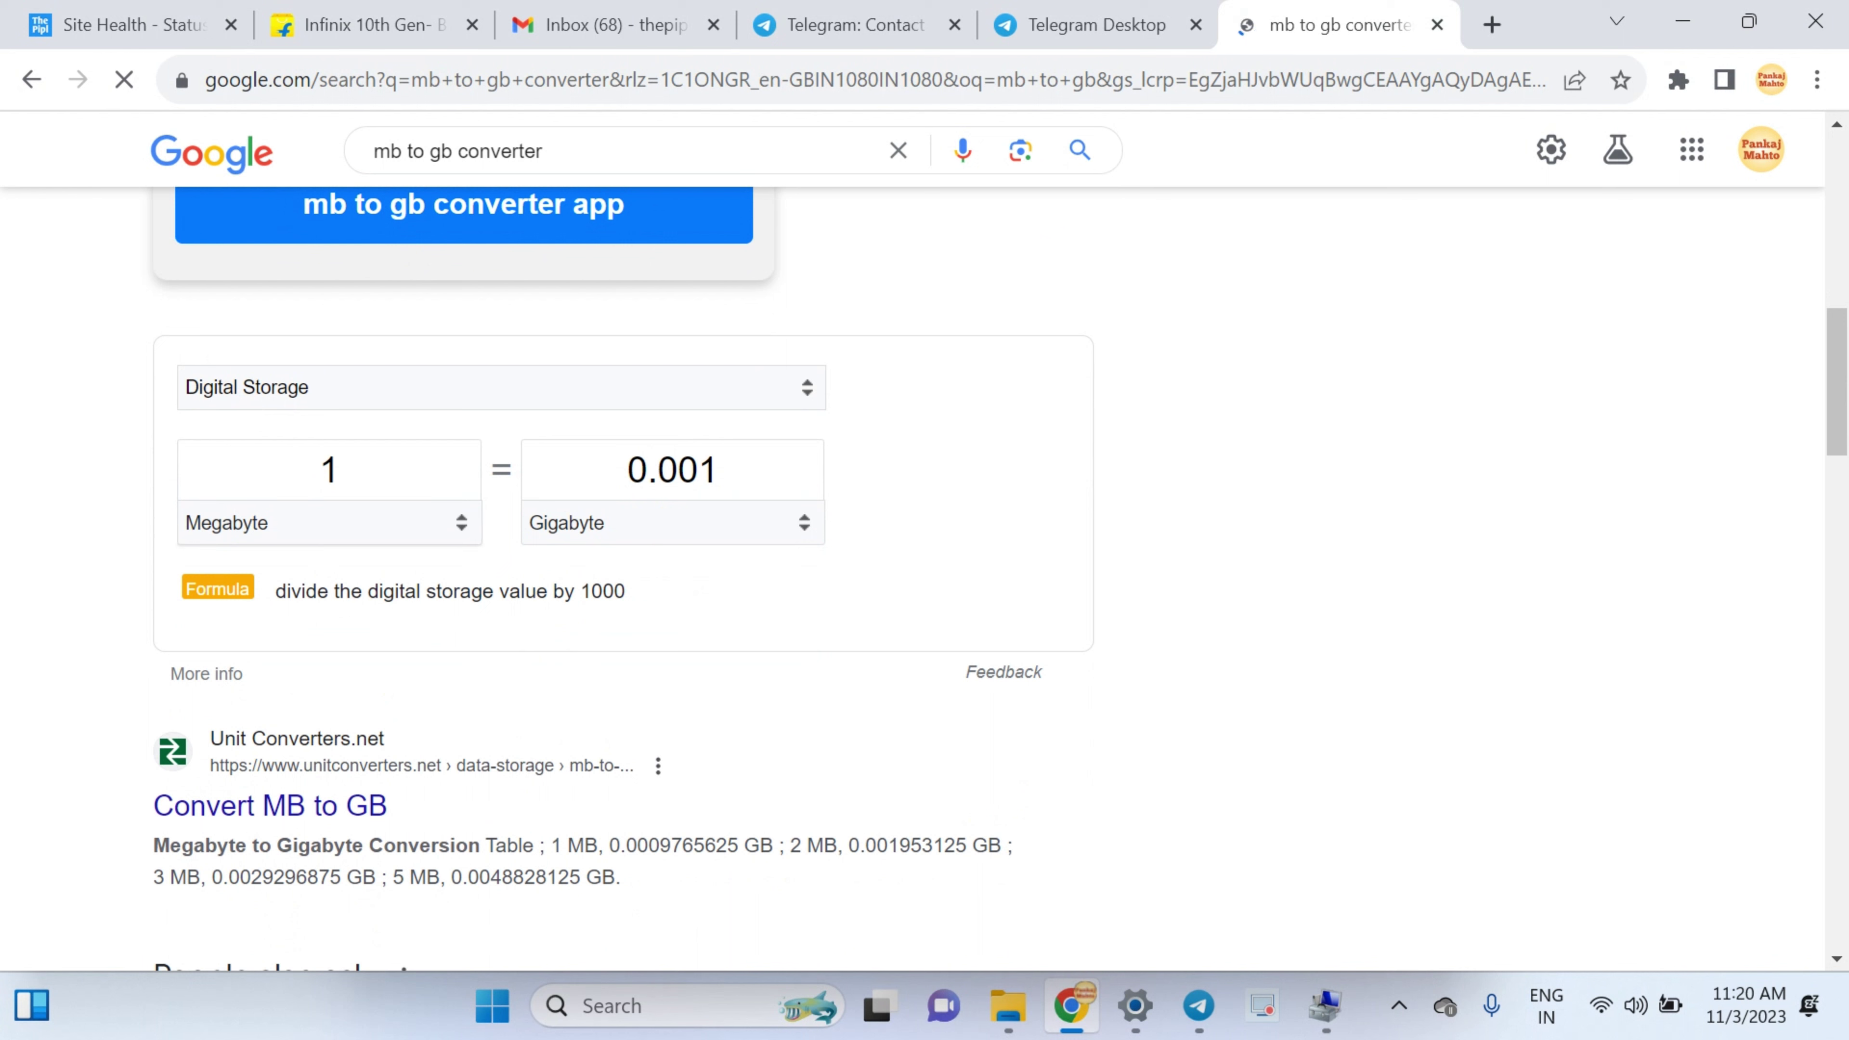
left_click(328, 470)
type("100")
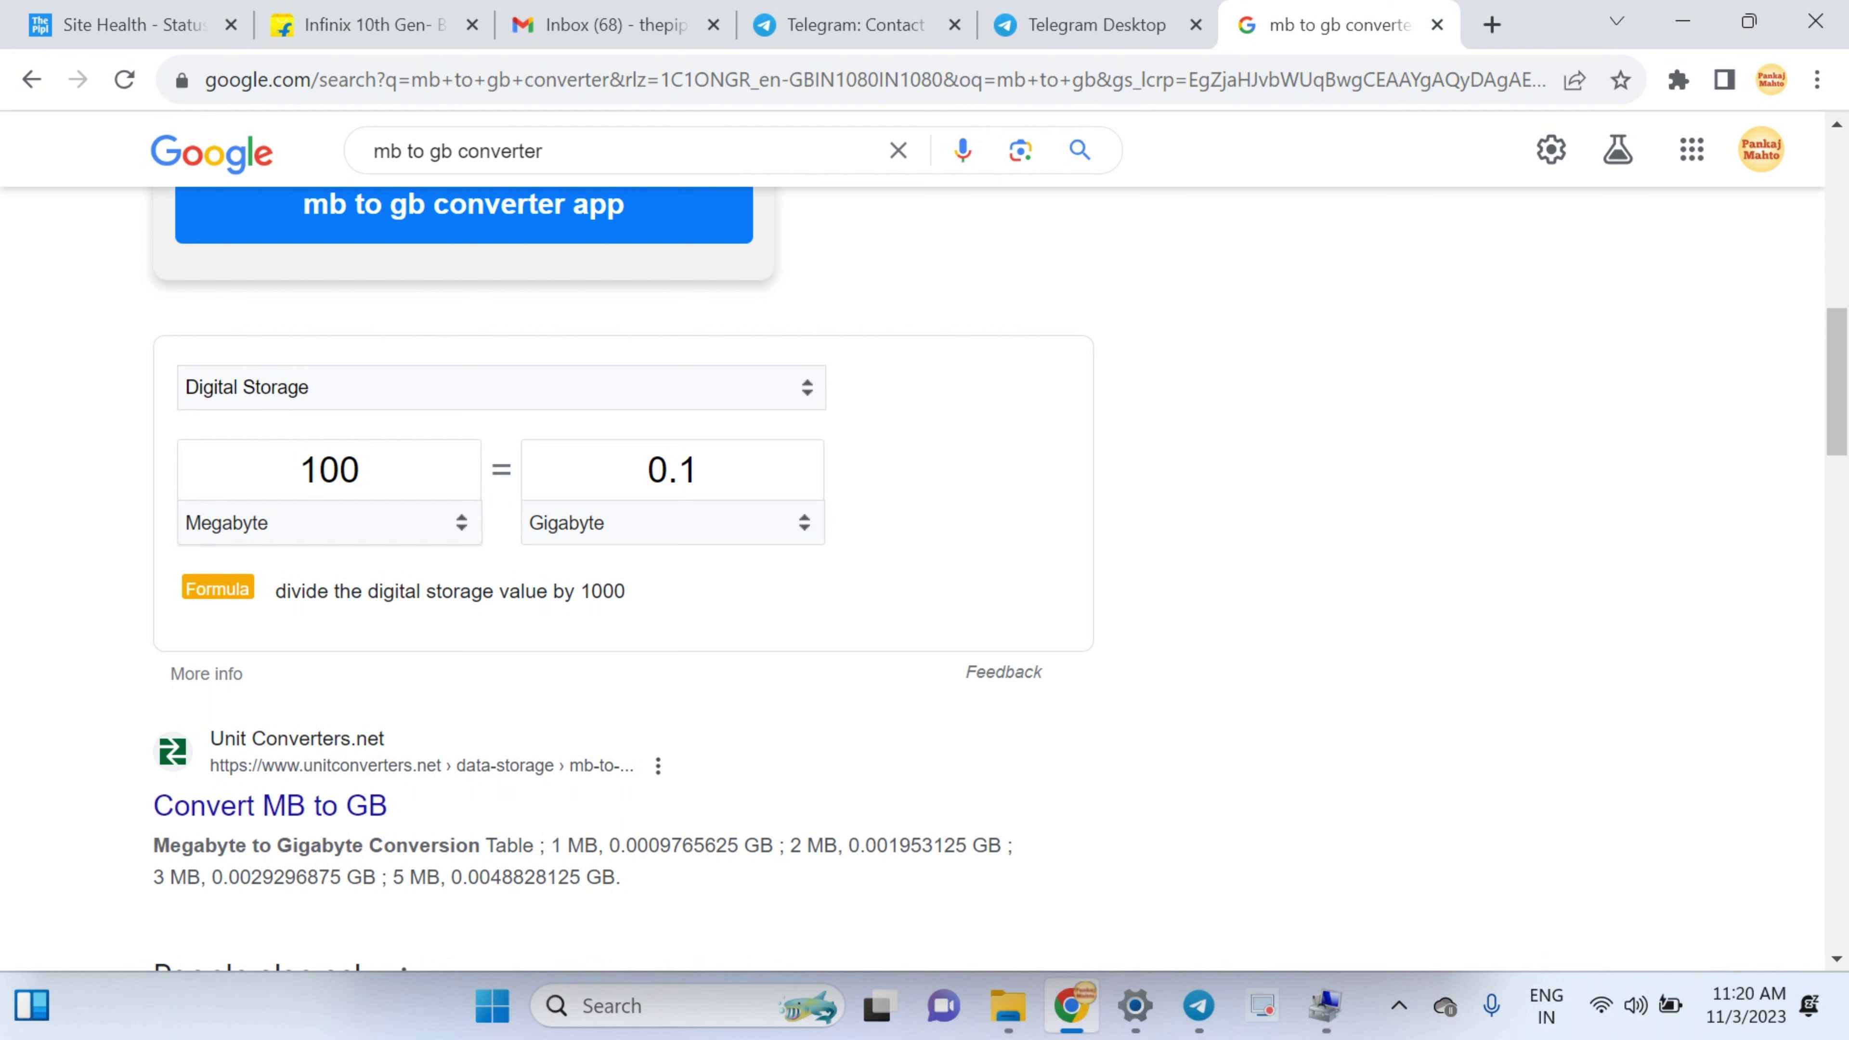
left_click(328, 522)
key("Down")
key("Down")
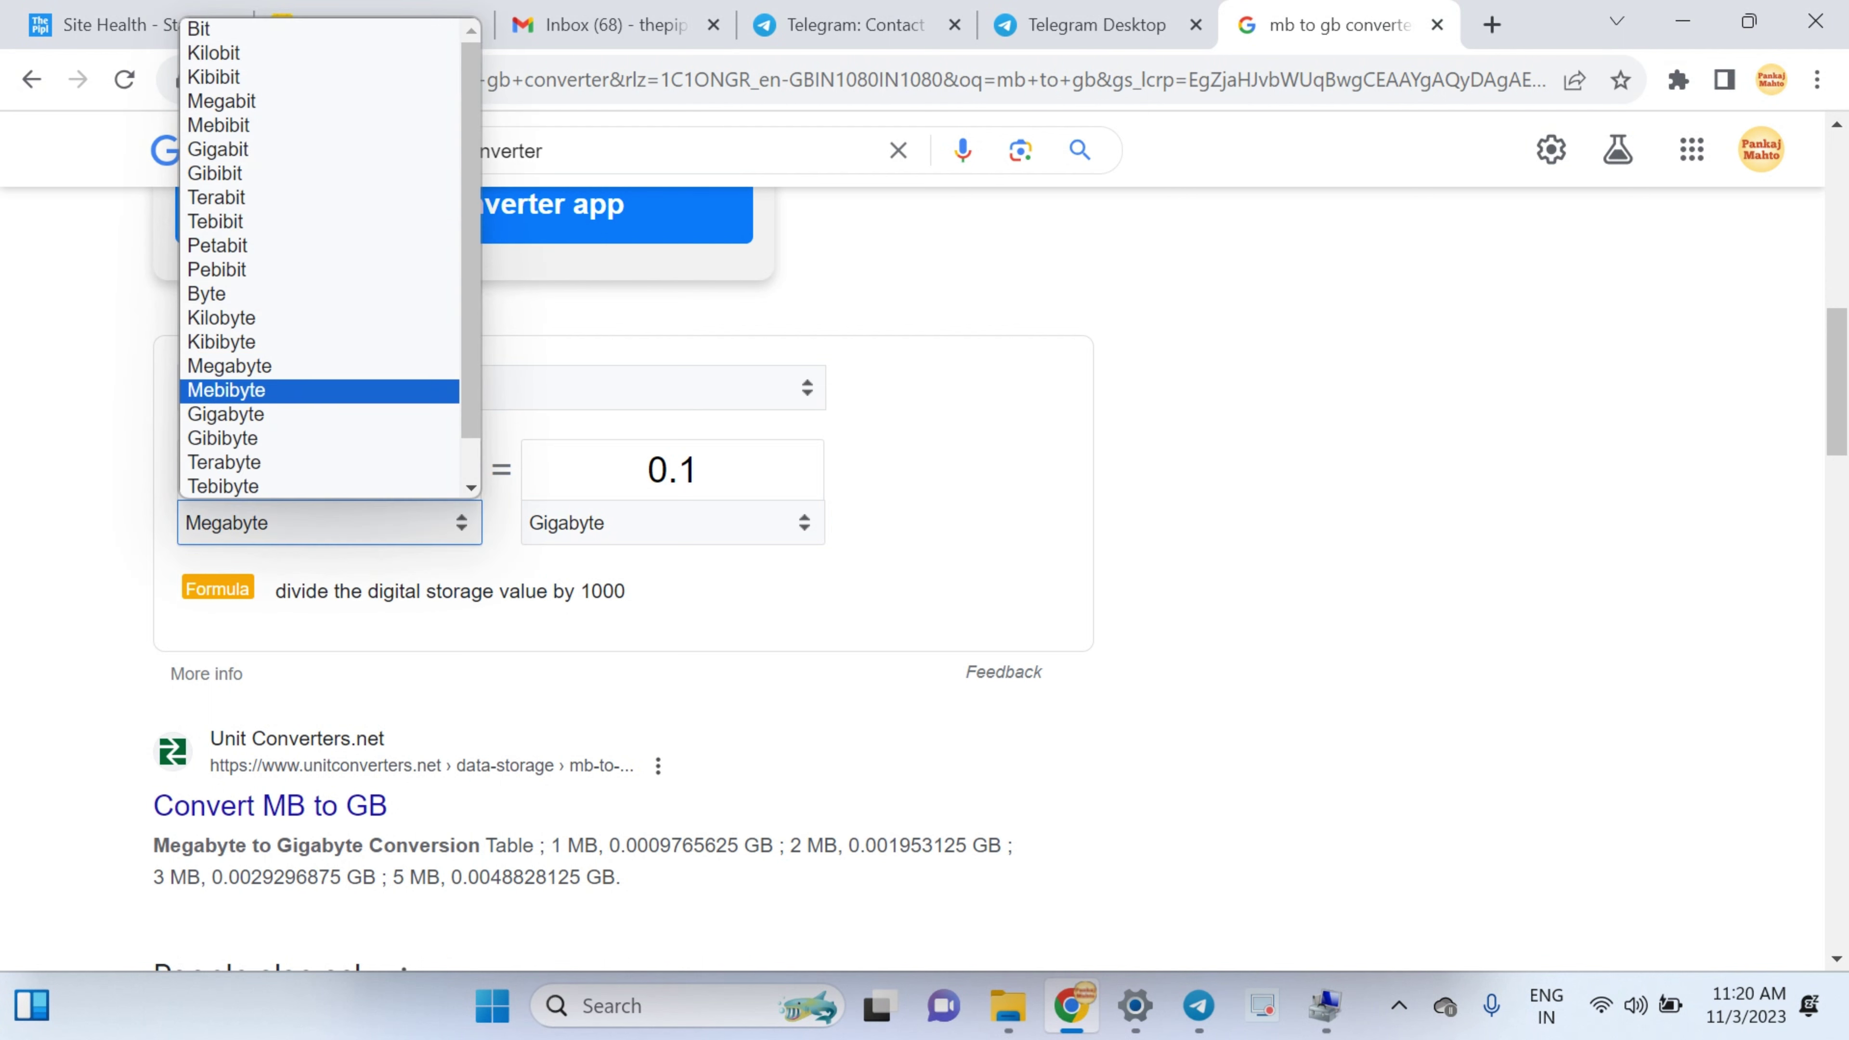
key("Return")
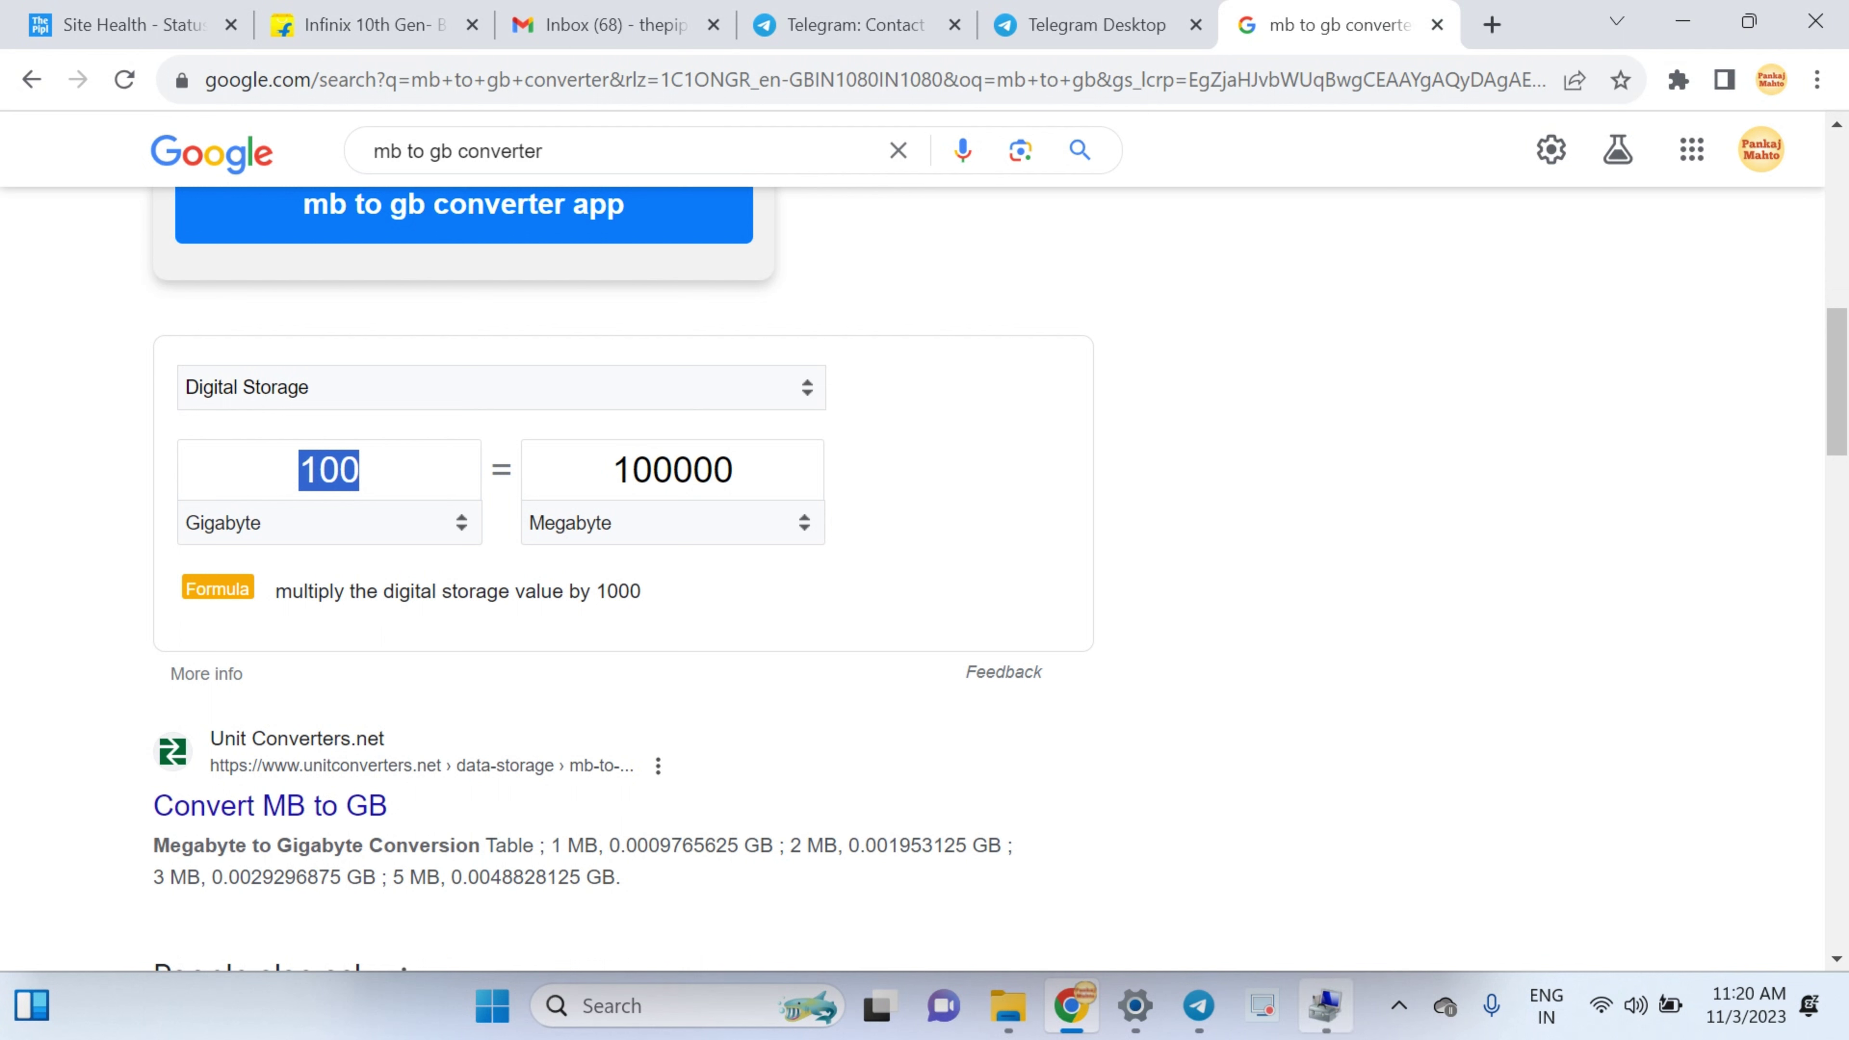
Switch back to Computer Management and shrink the C: volume by 100000 MB.
mouse_move(1136, 1005)
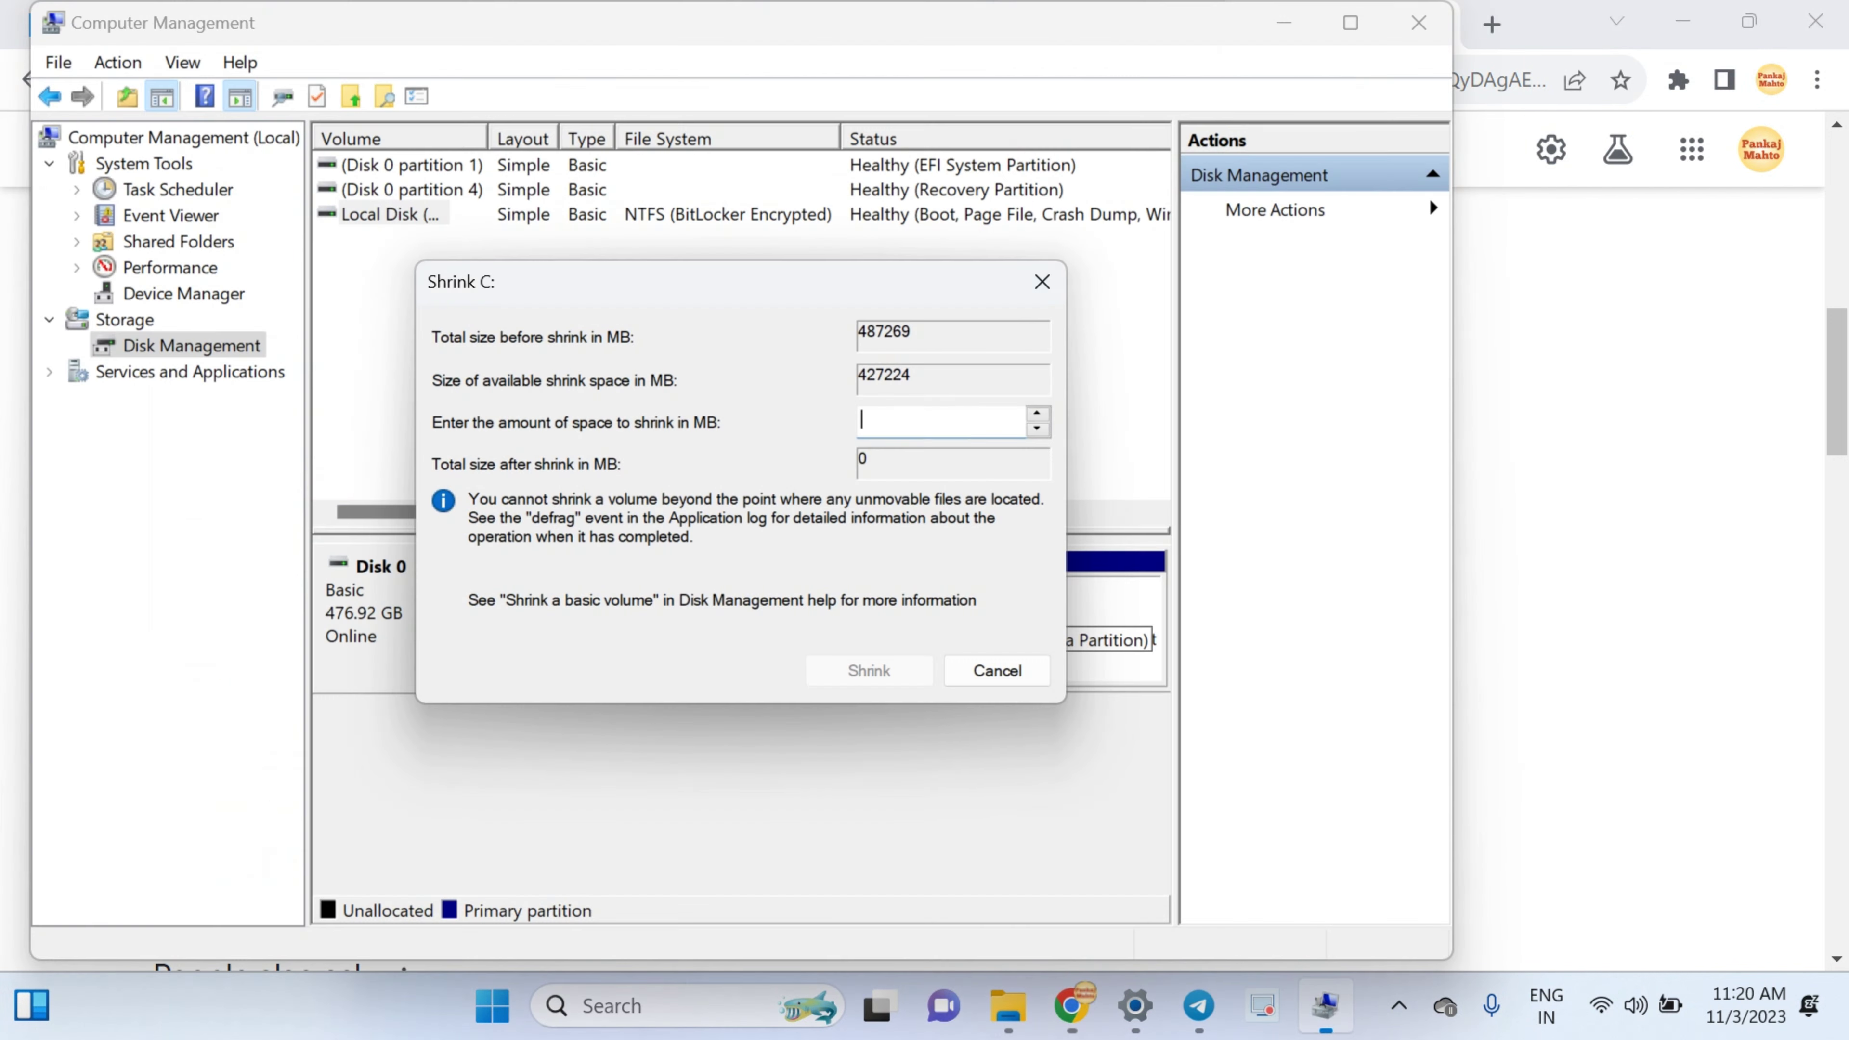
left_click(1325, 1005)
type("10000")
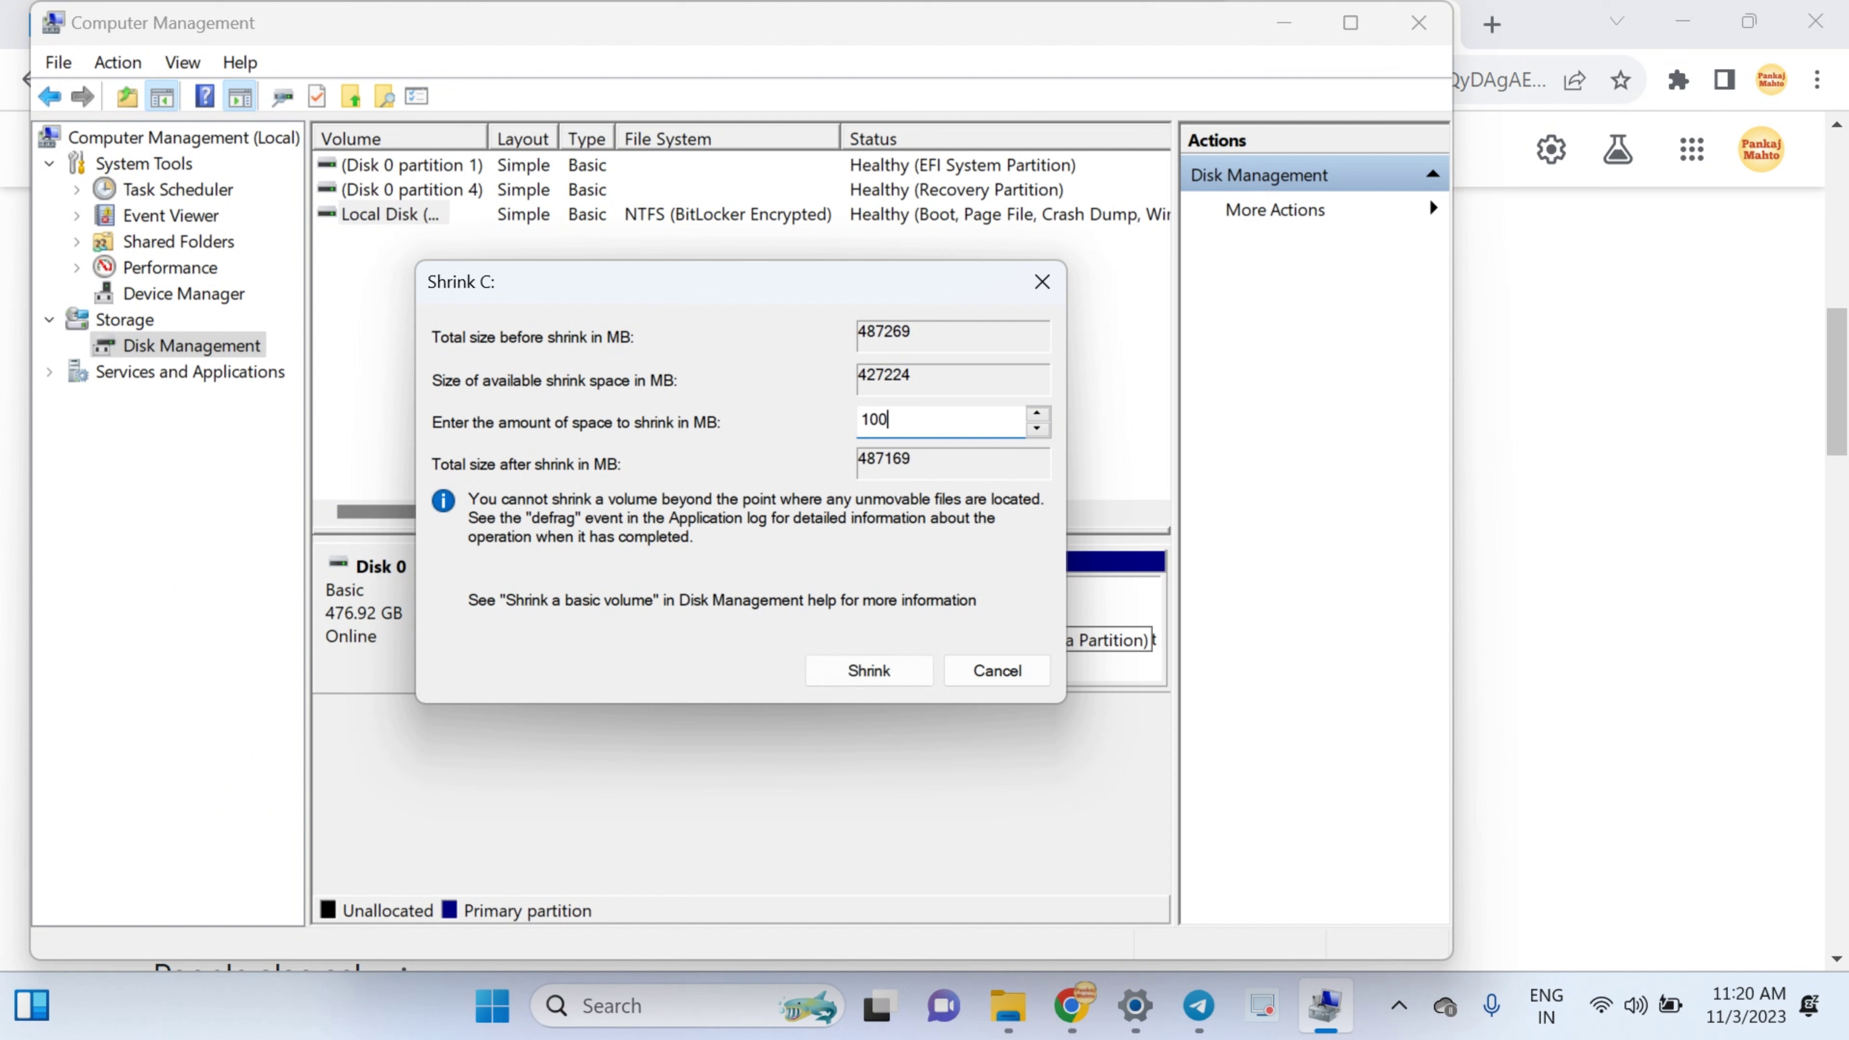
type("0")
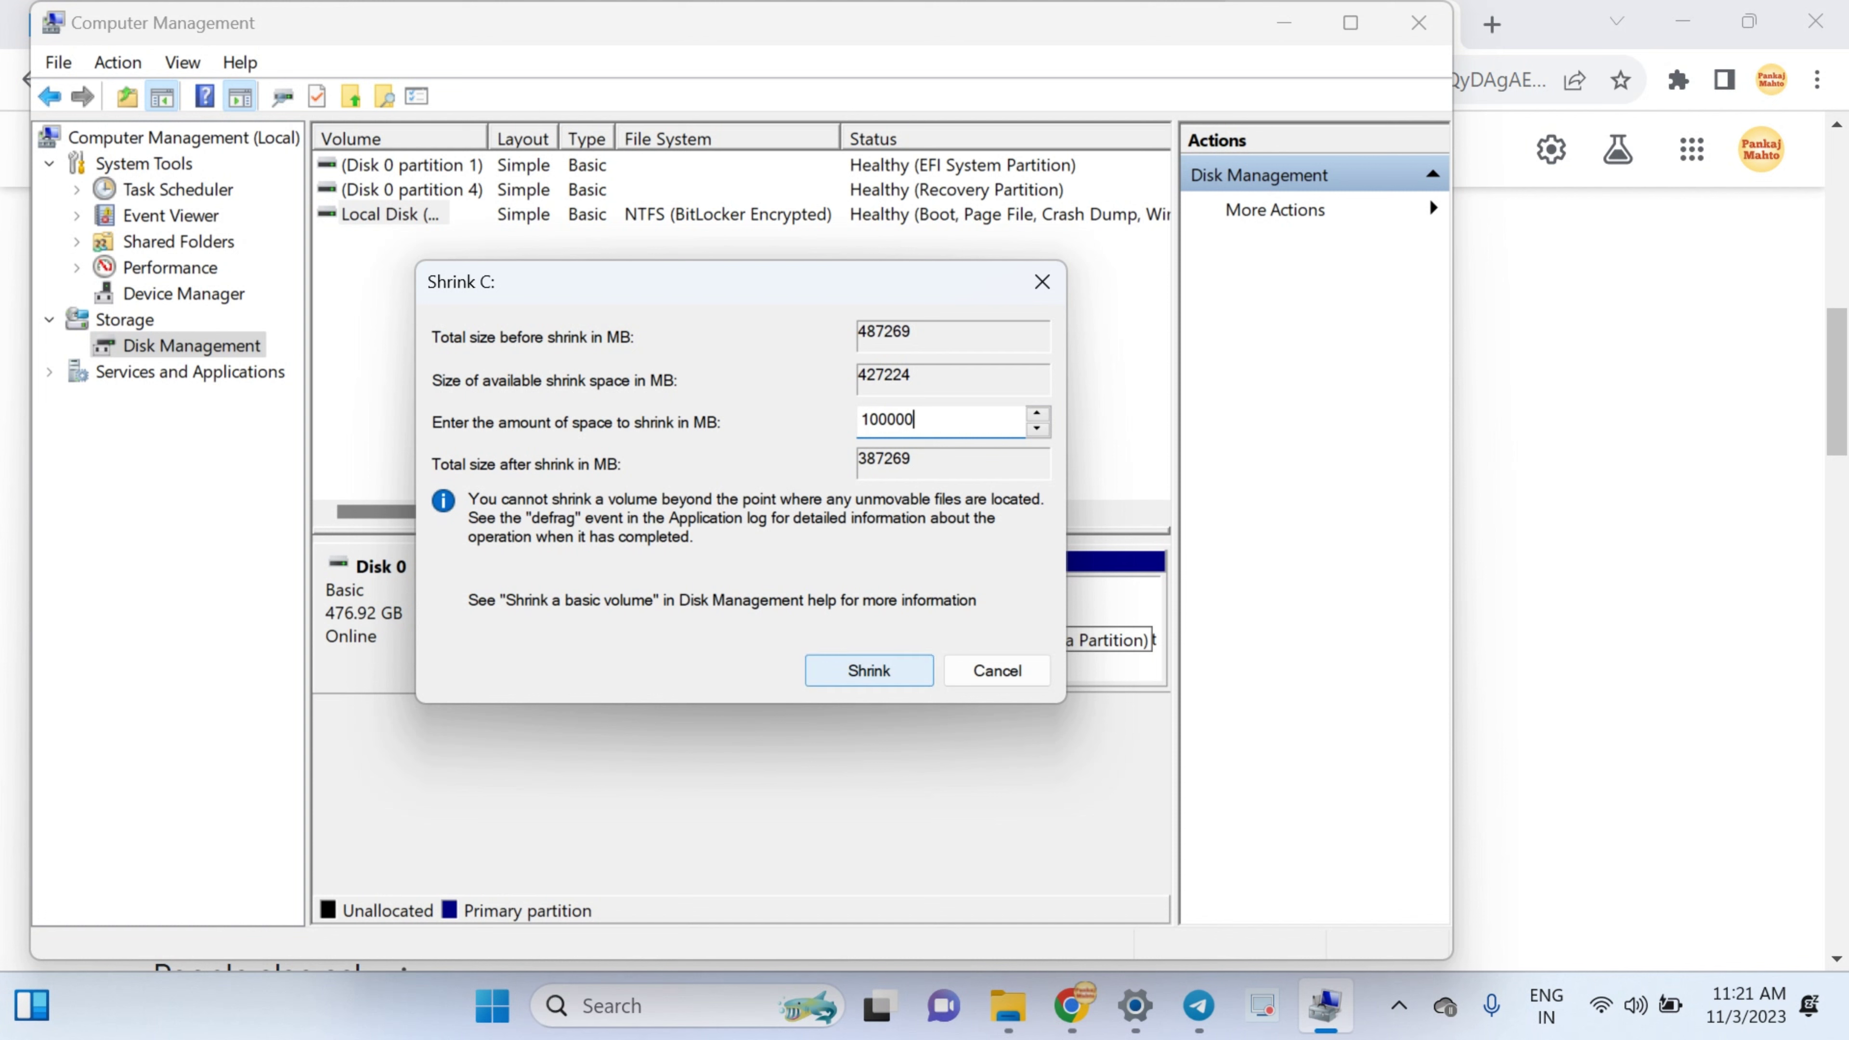
key("Return")
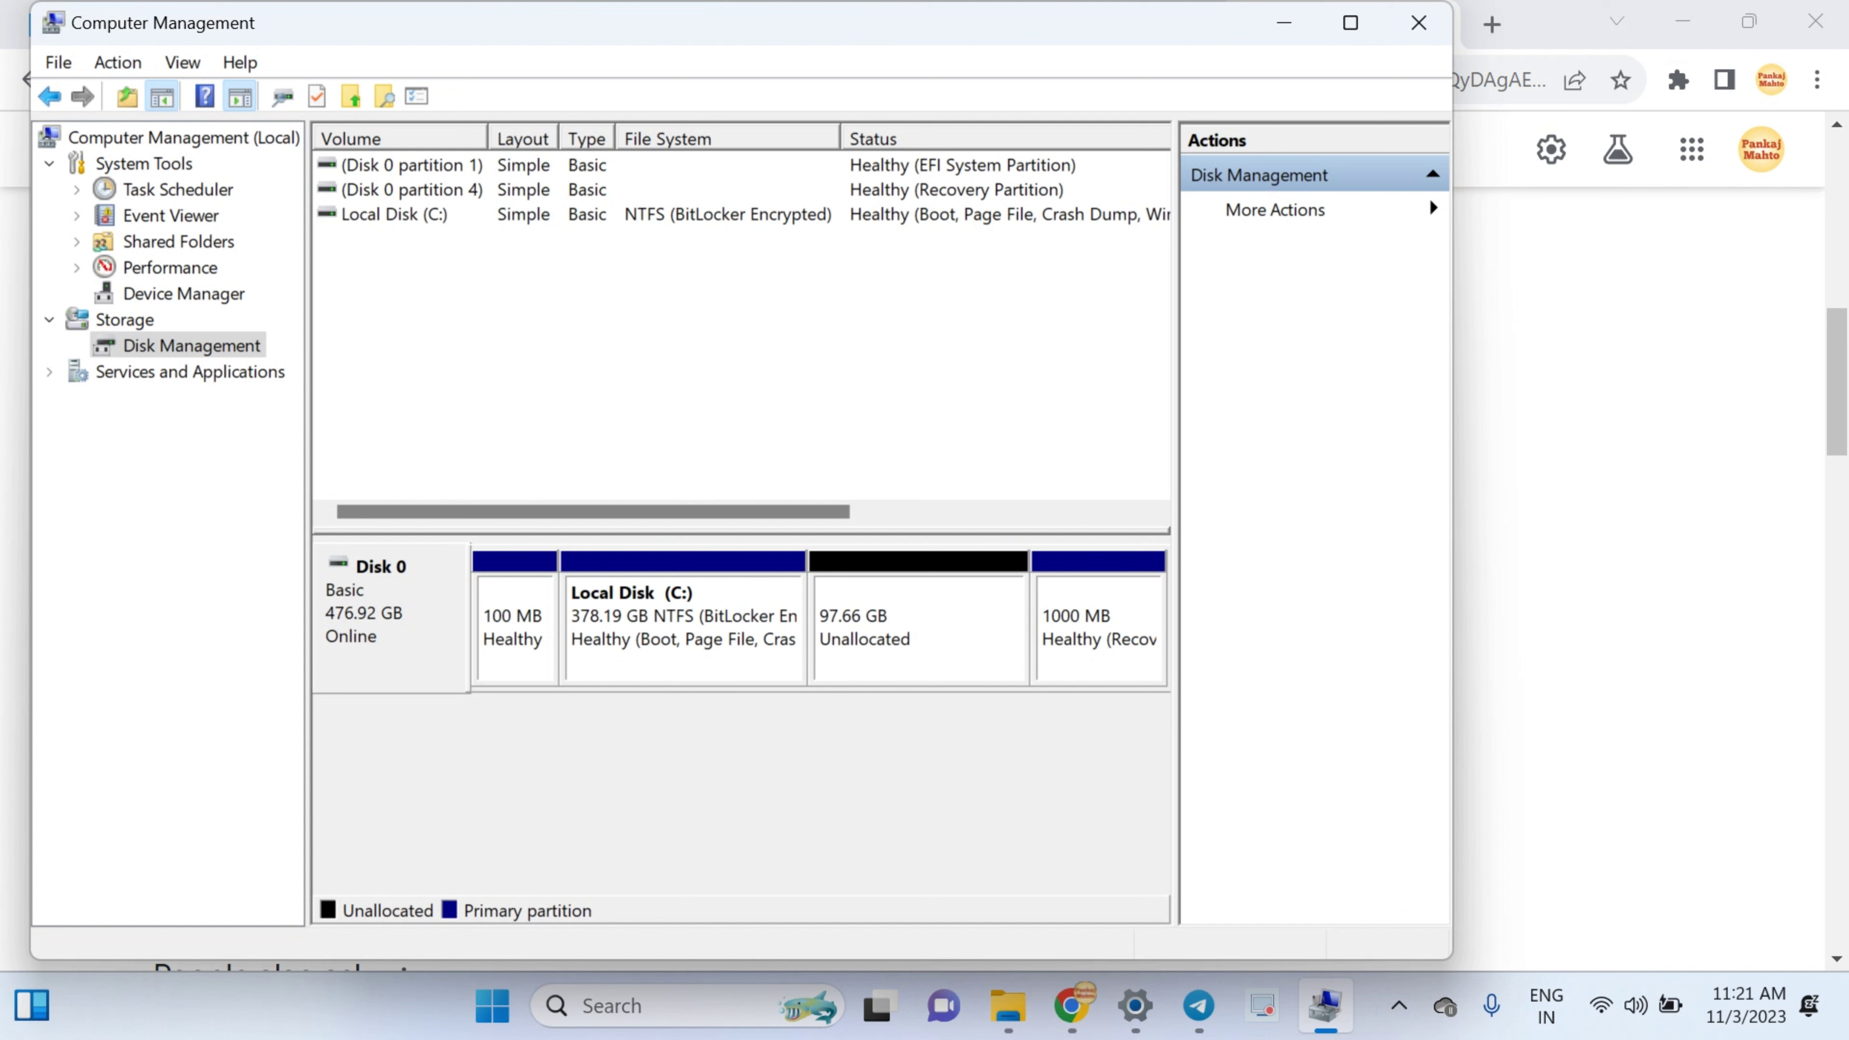
Start a new simple volume on the unallocated space of Disk 0, keeping the volume size of 99999 MB.
left_click(919, 628)
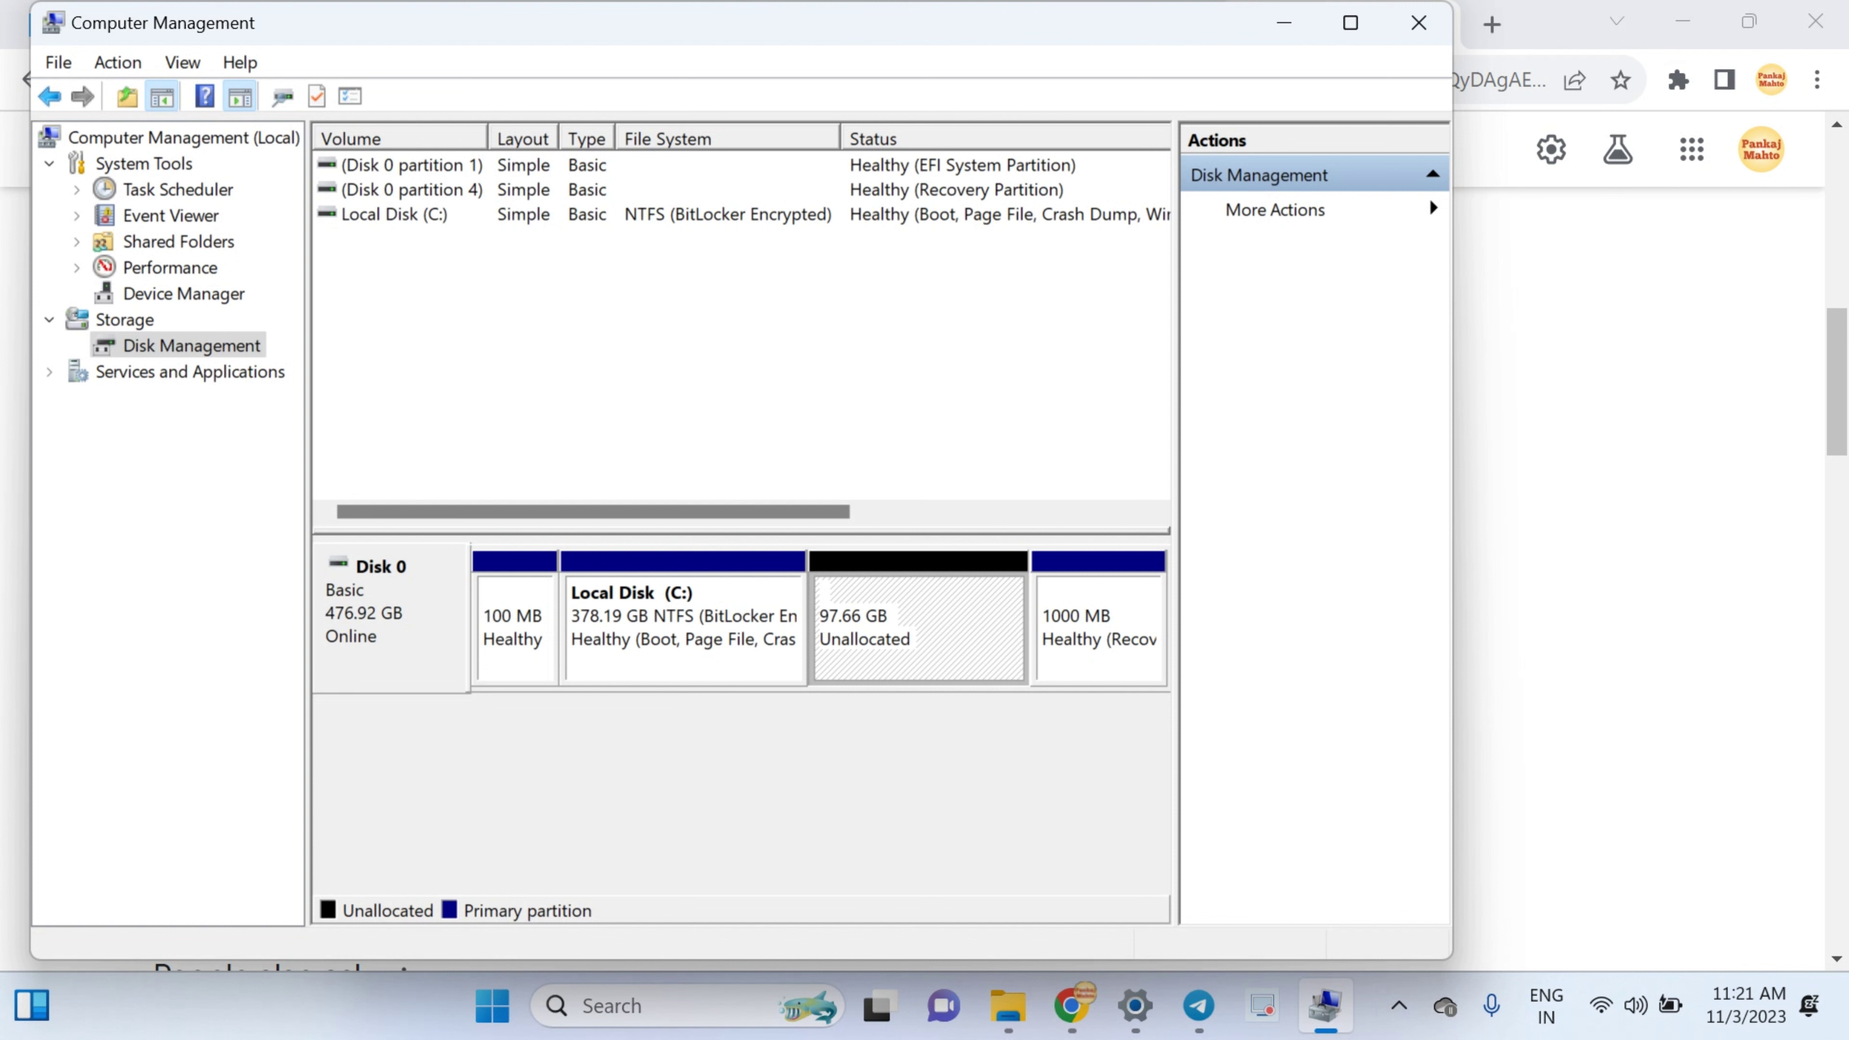
right_click(885, 623)
right_click(859, 621)
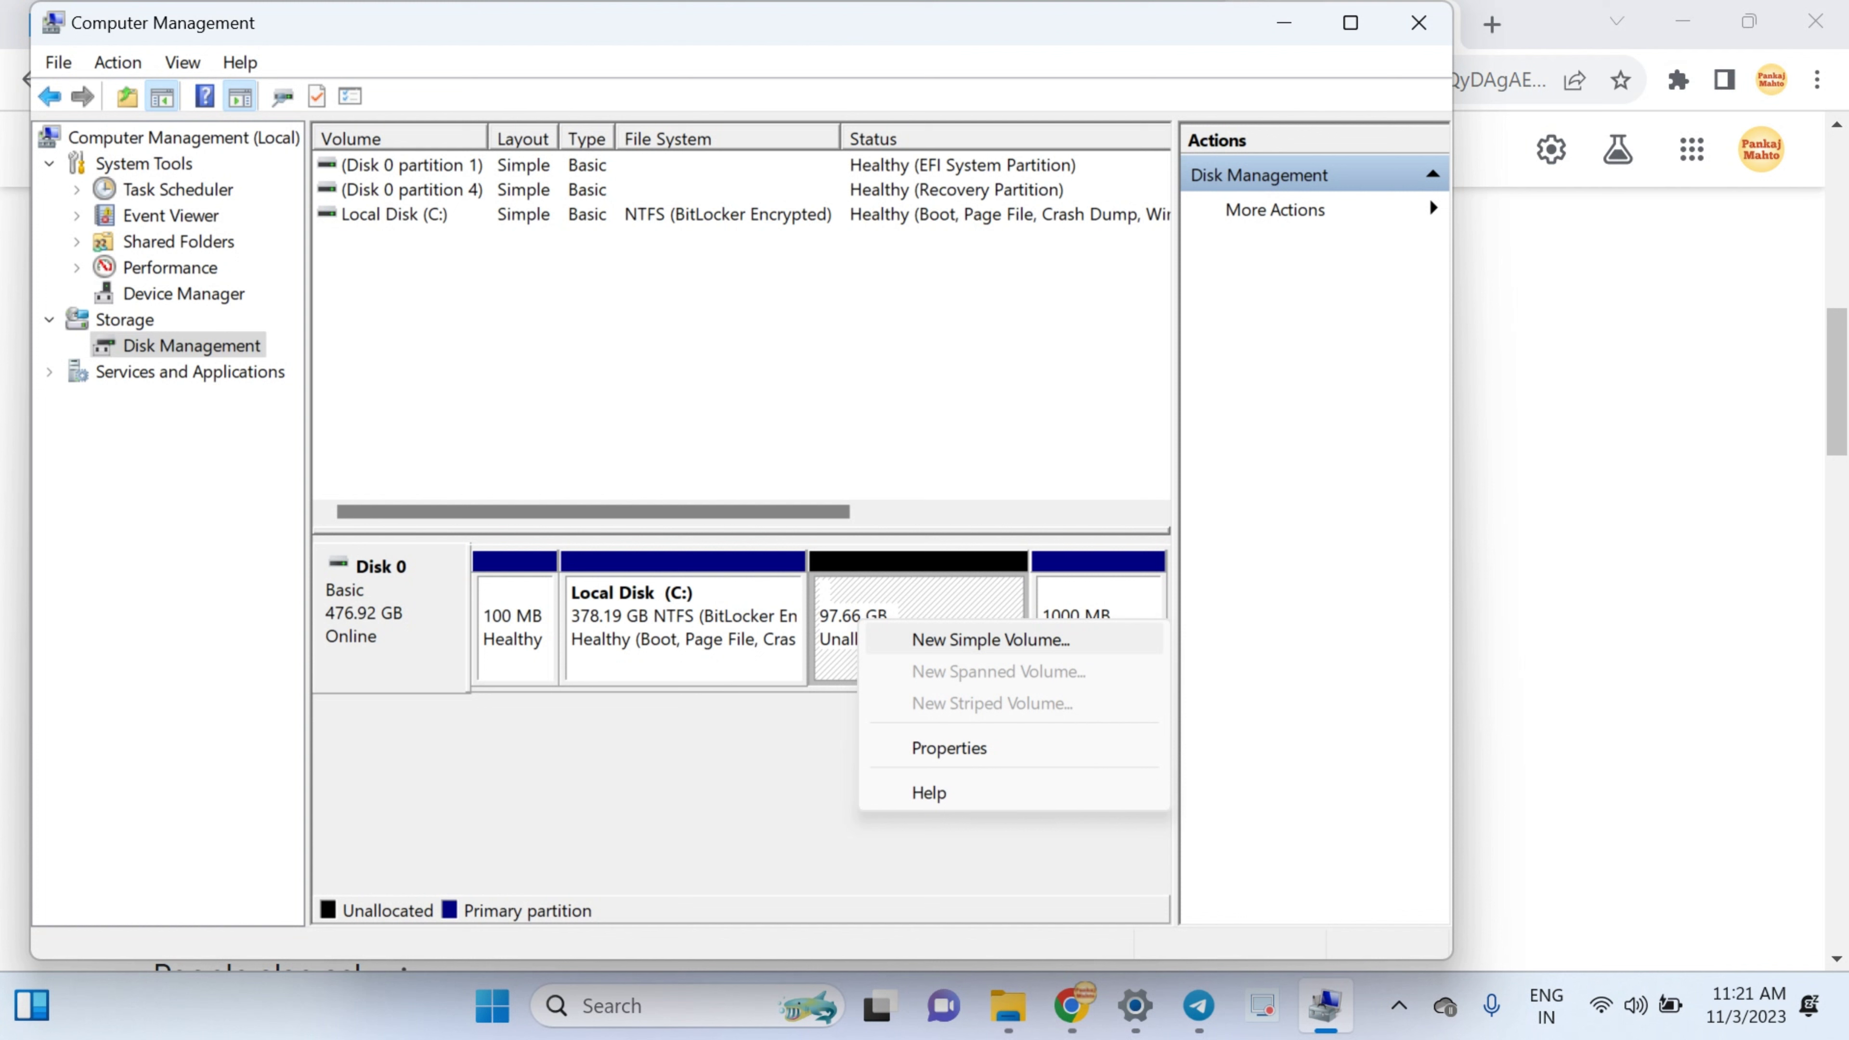
left_click(990, 640)
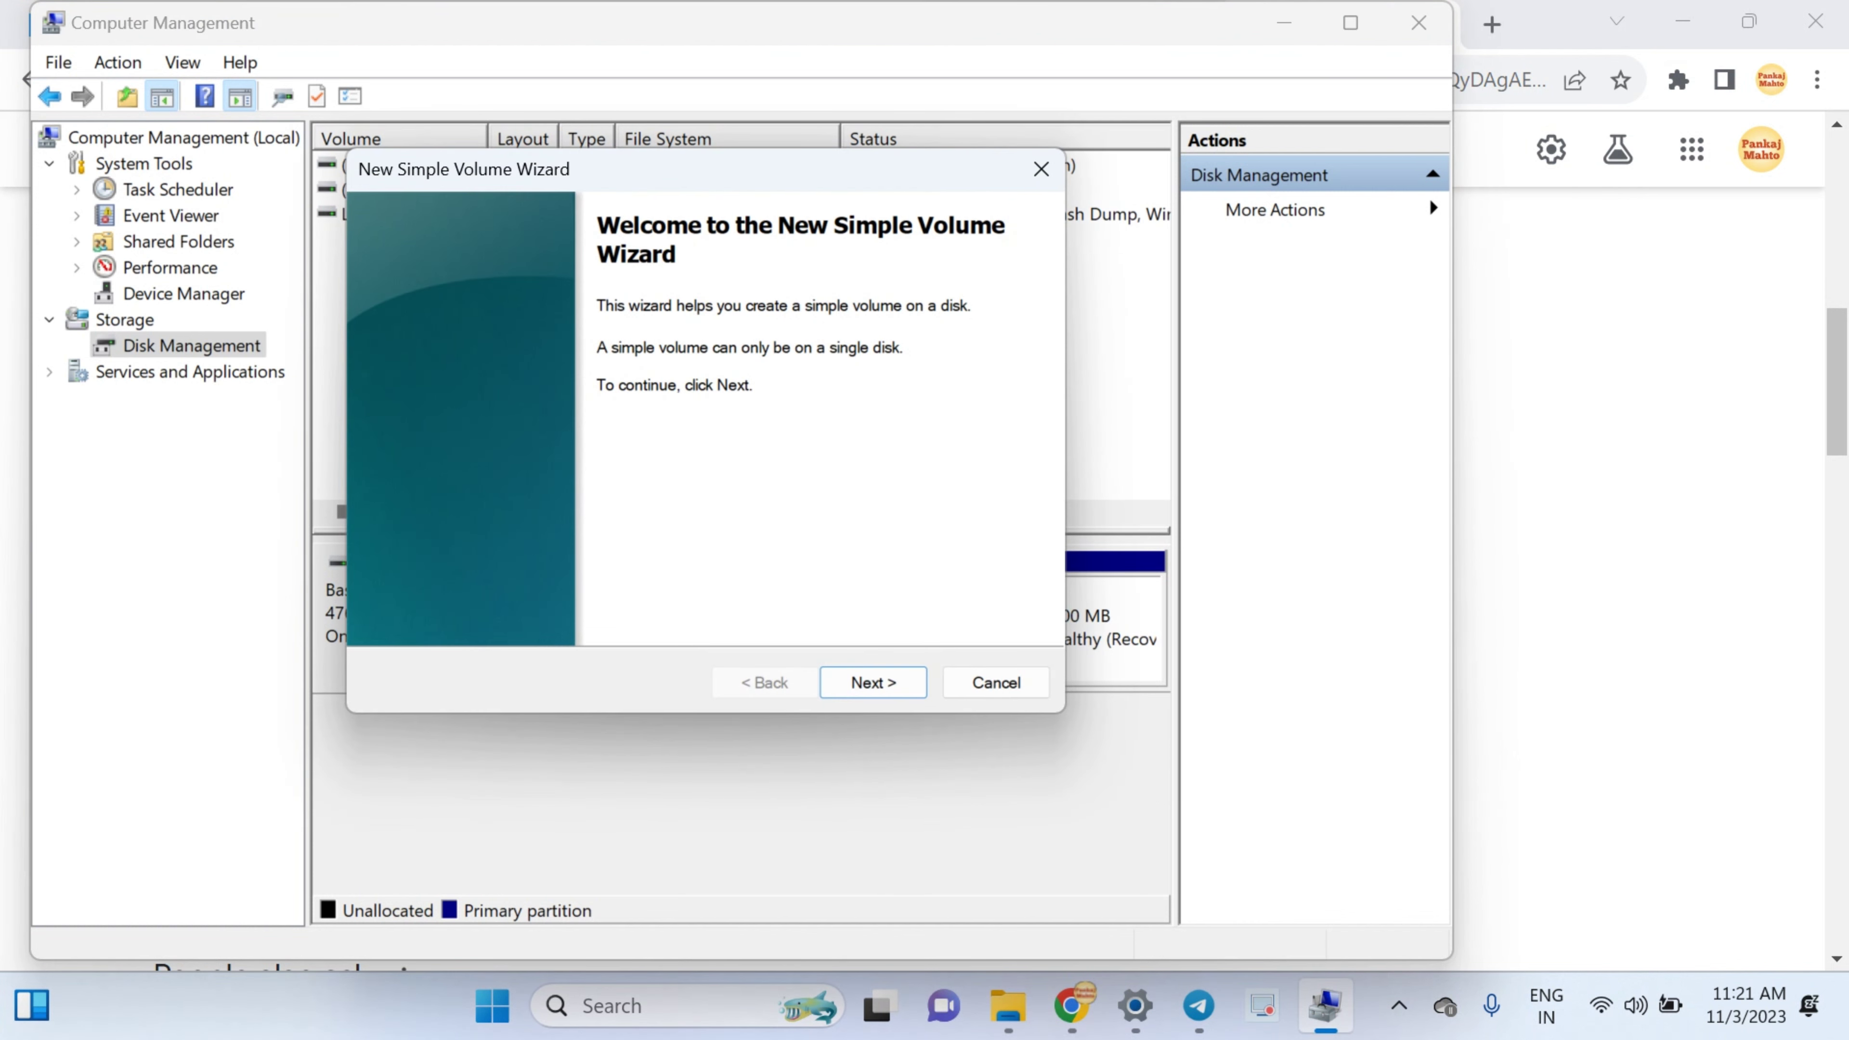
key("Return")
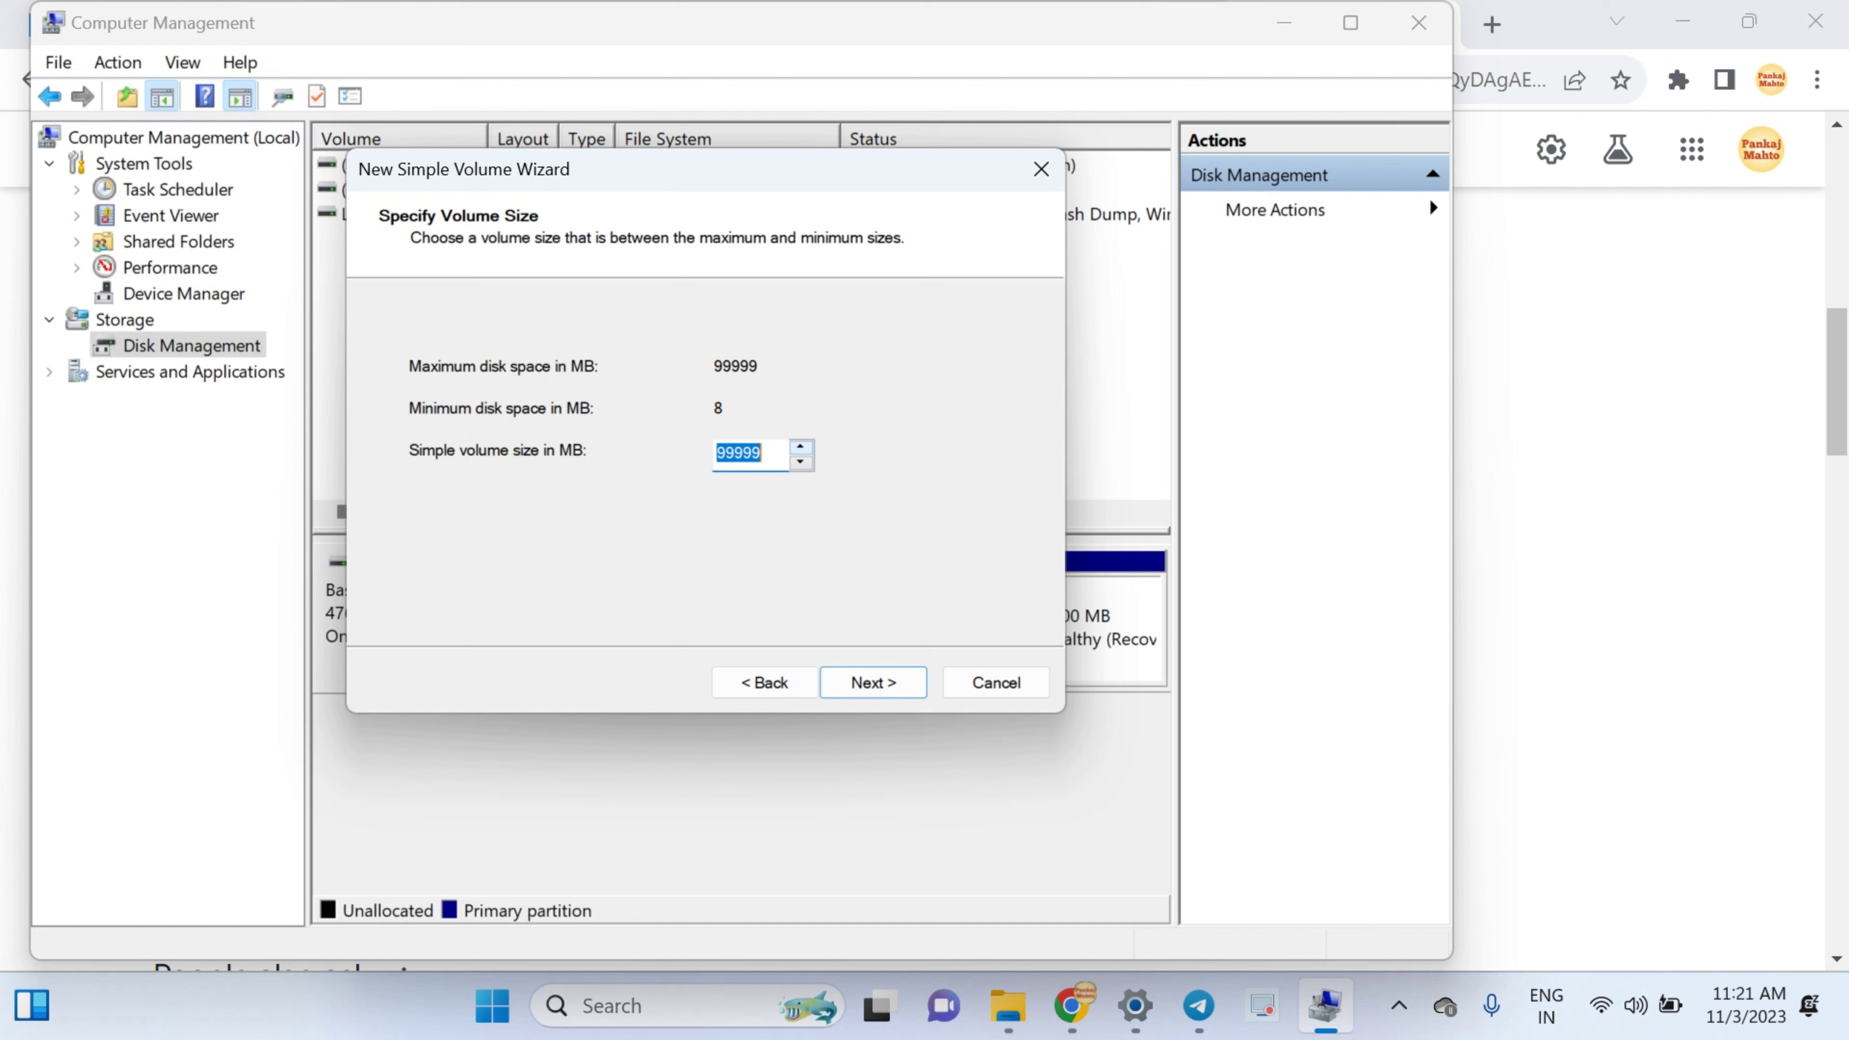
key("Return")
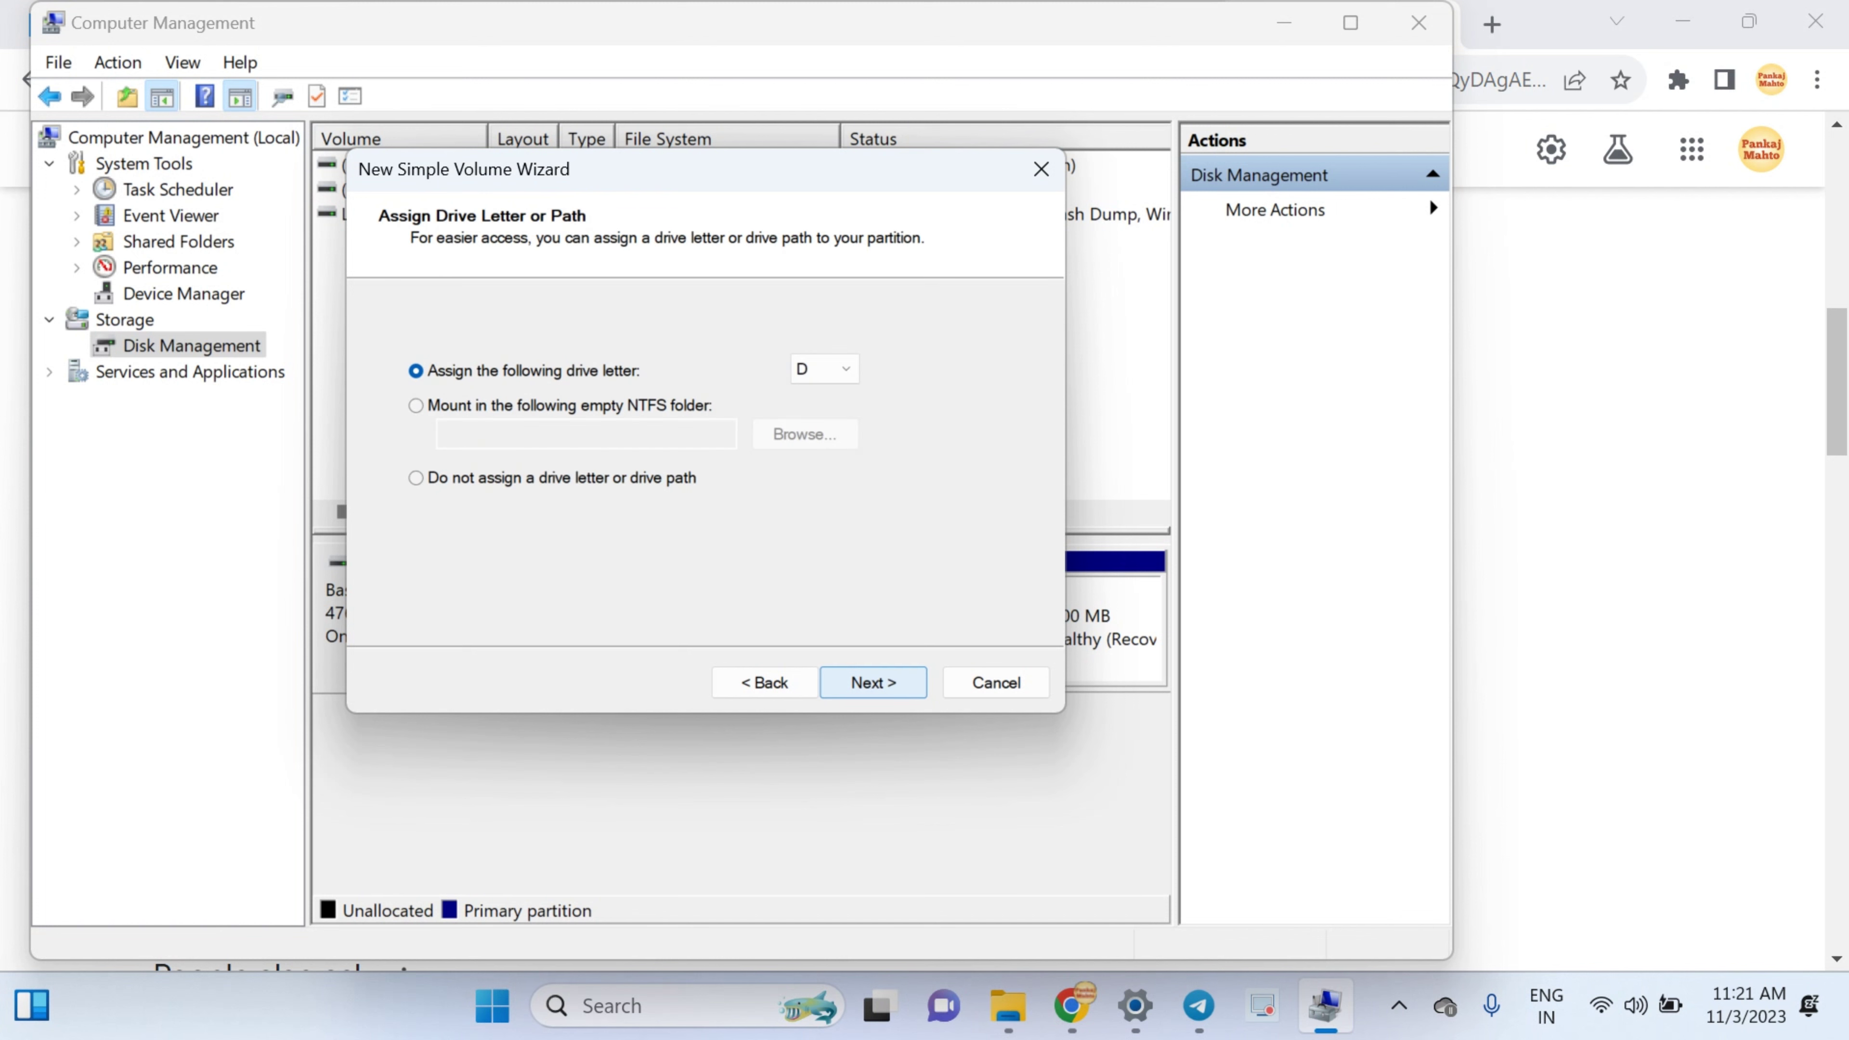
Look through the available drive letters and assign D to the new volume.
key("alt+Down")
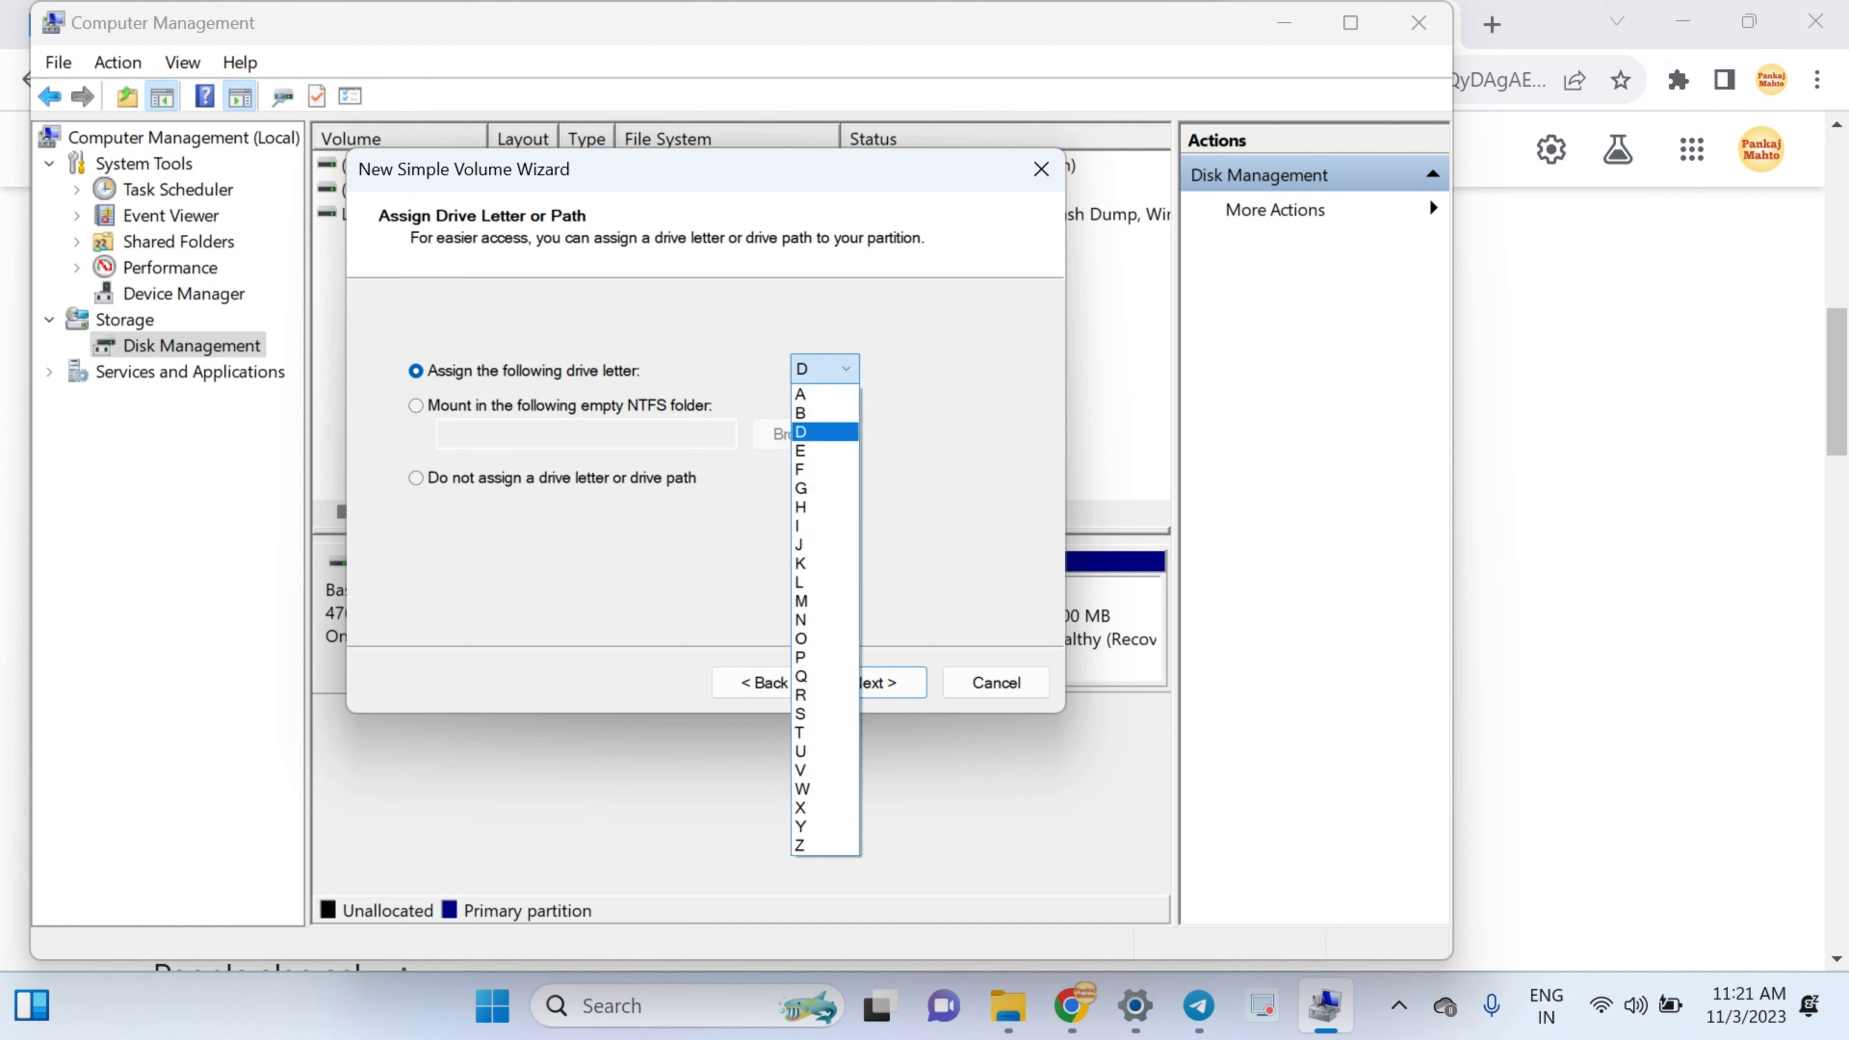
key("Up")
key("Down")
key("Down")
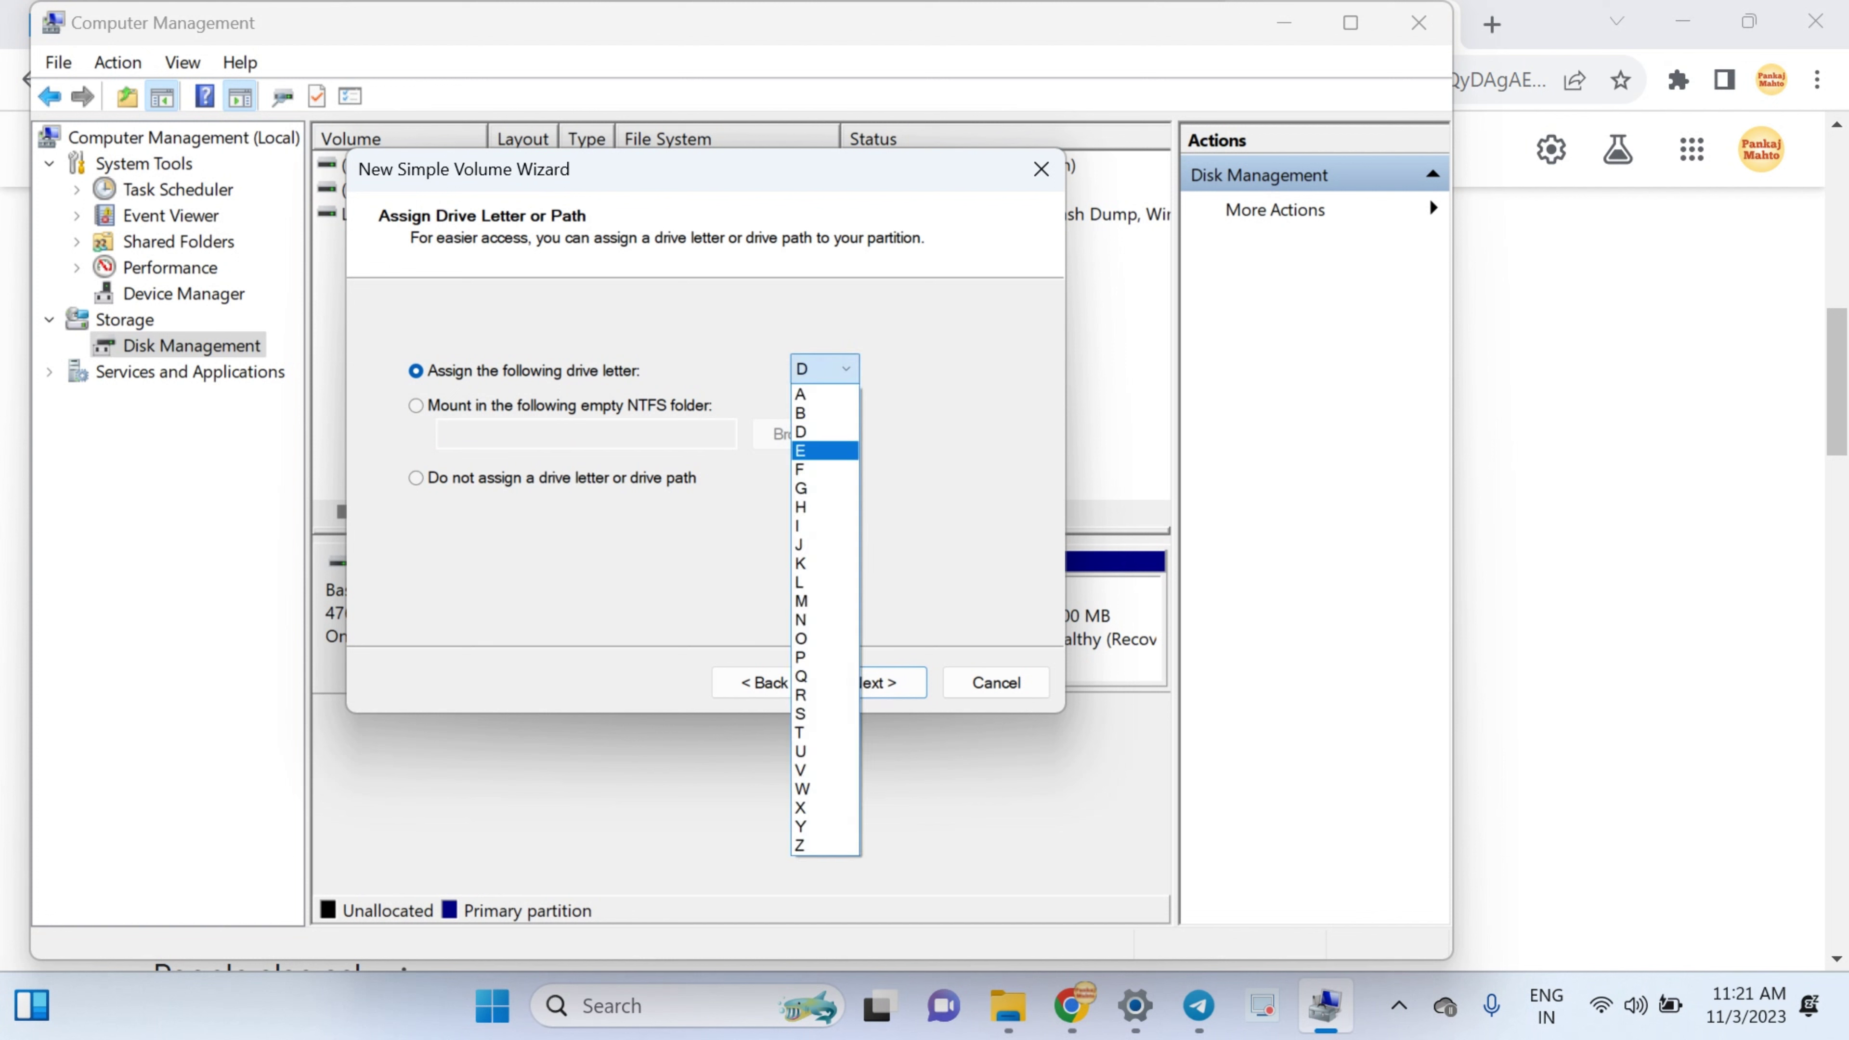
key("Up")
key("Up")
key("Down")
key("Up")
key("Up")
key("Down")
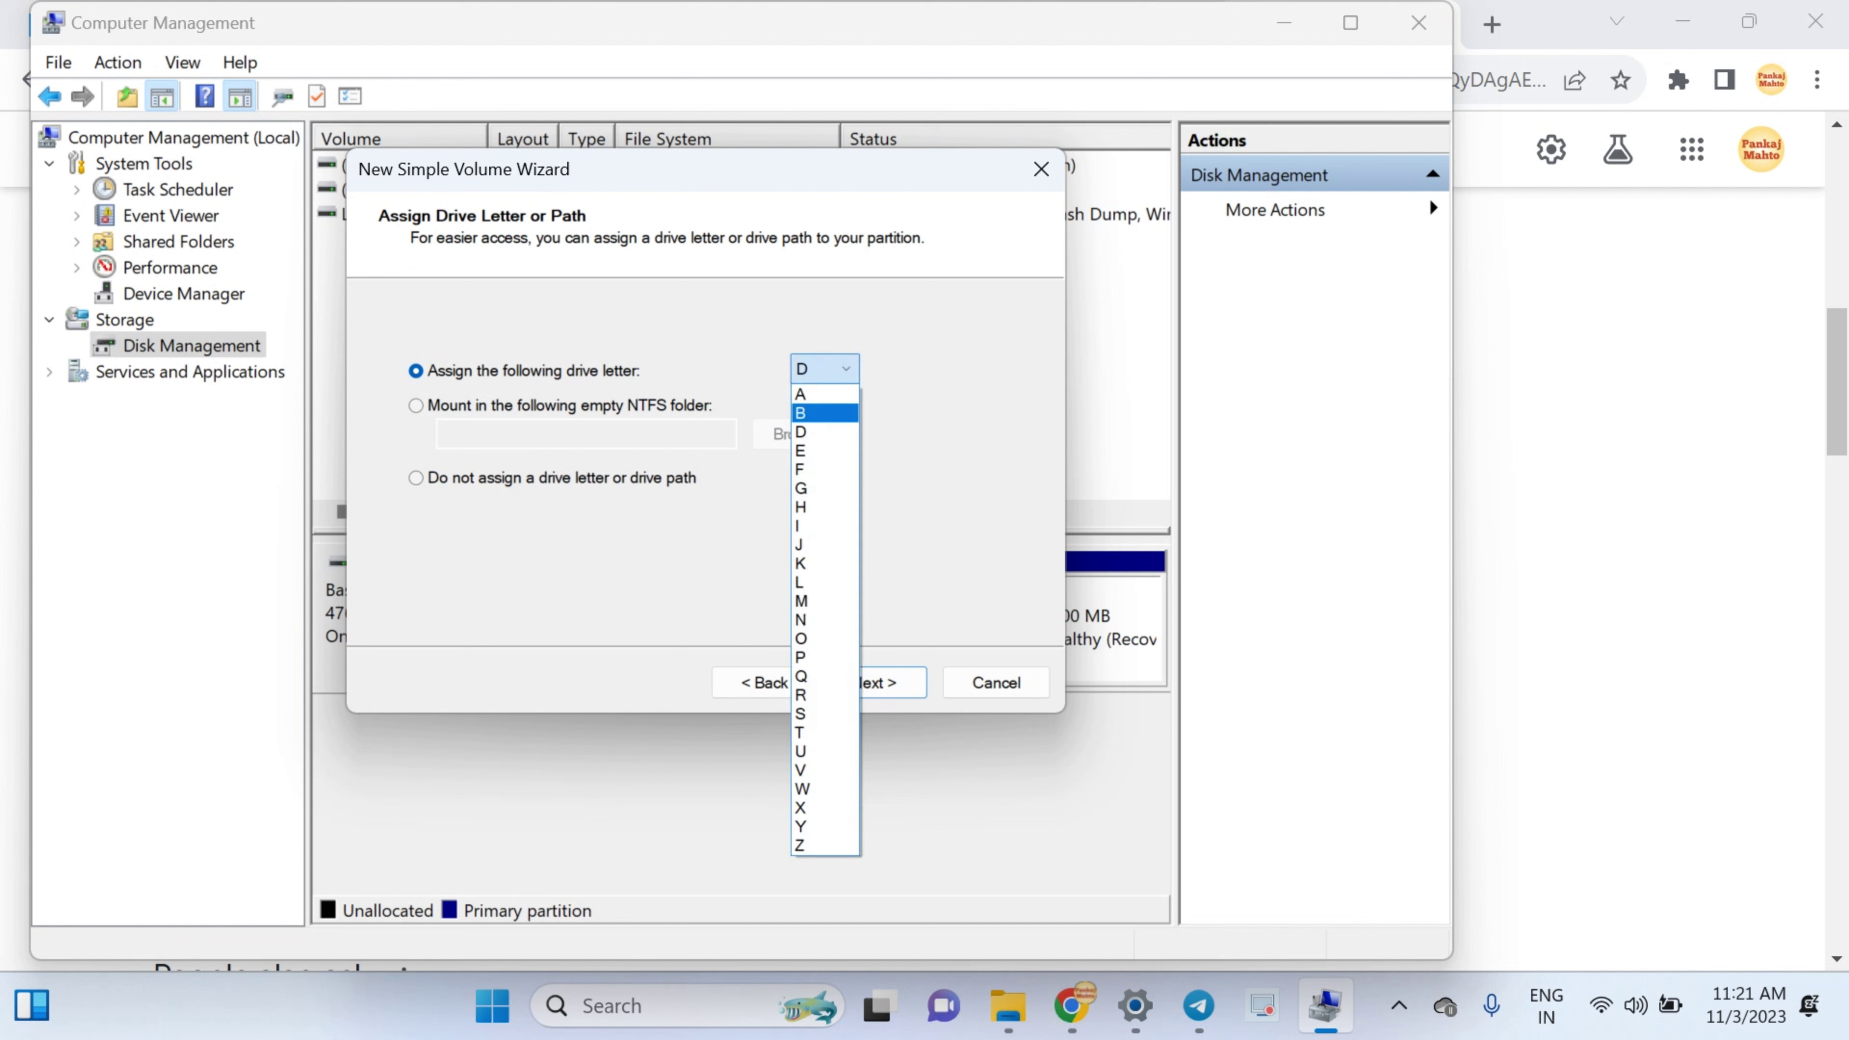
key("Down")
key("Down")
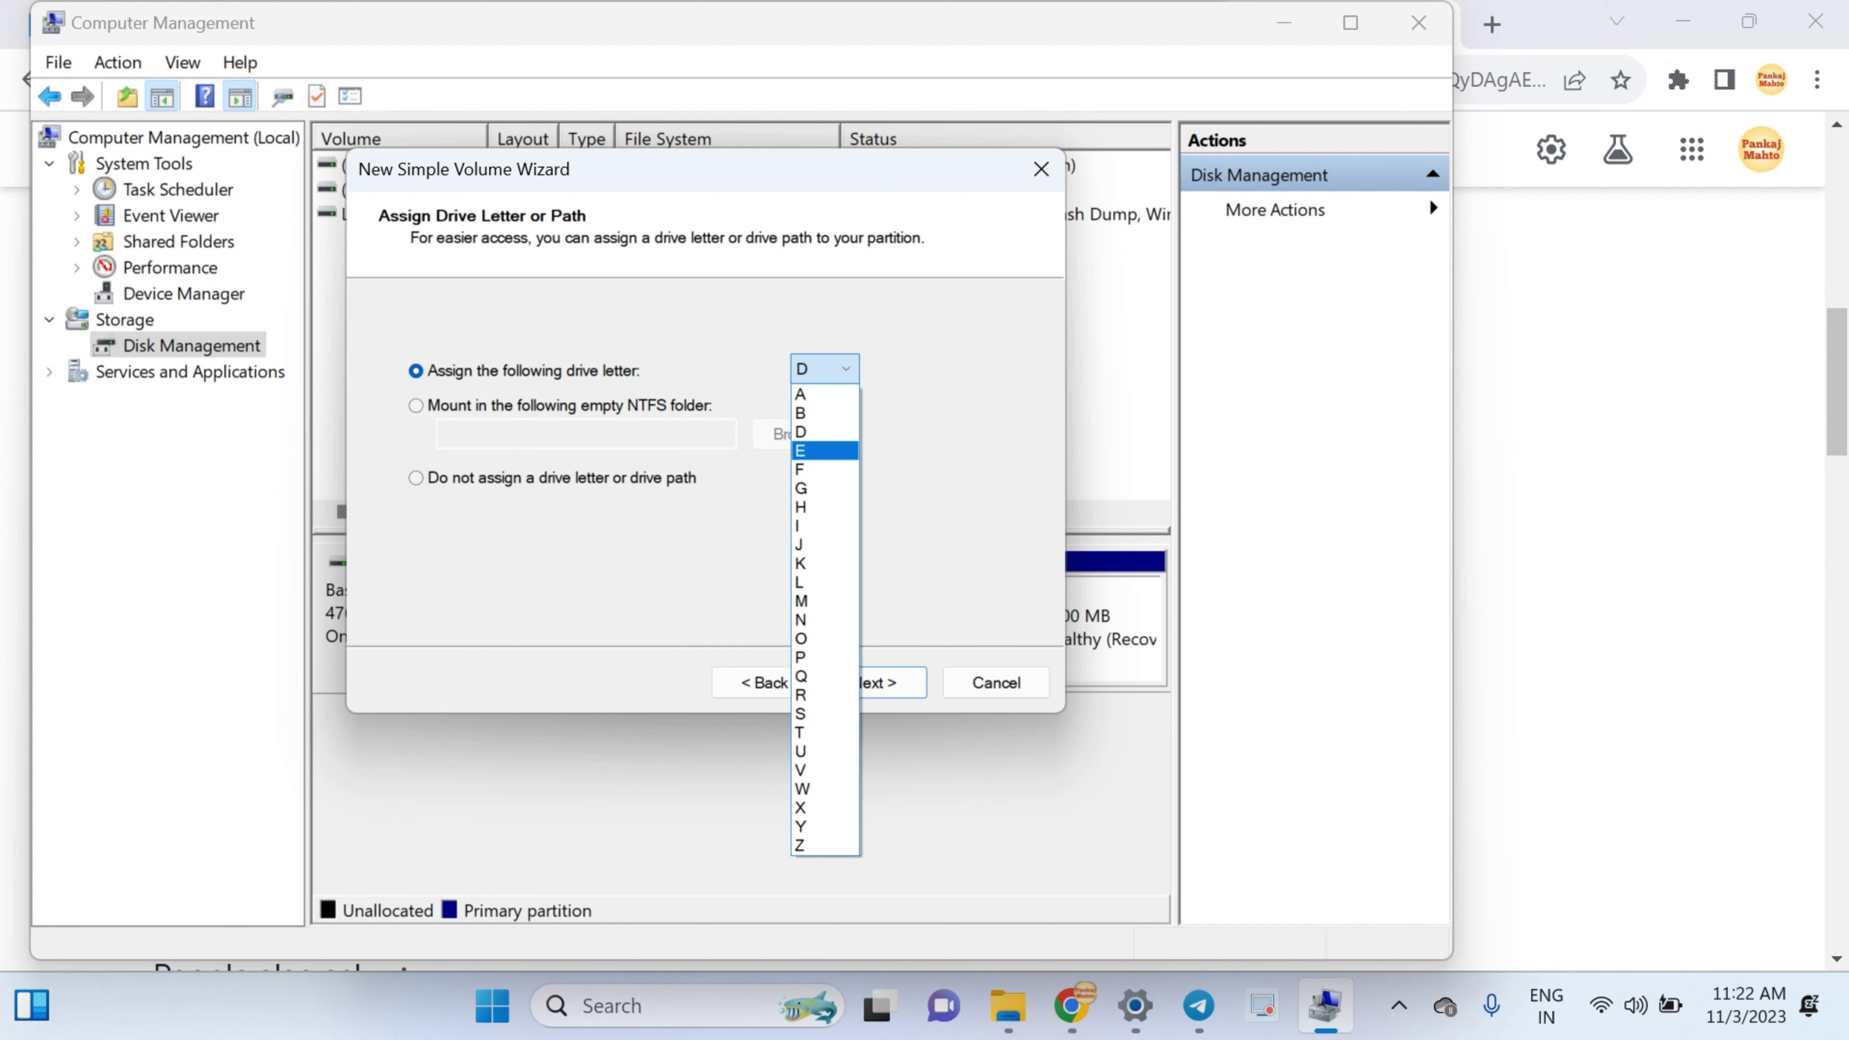
key("Up")
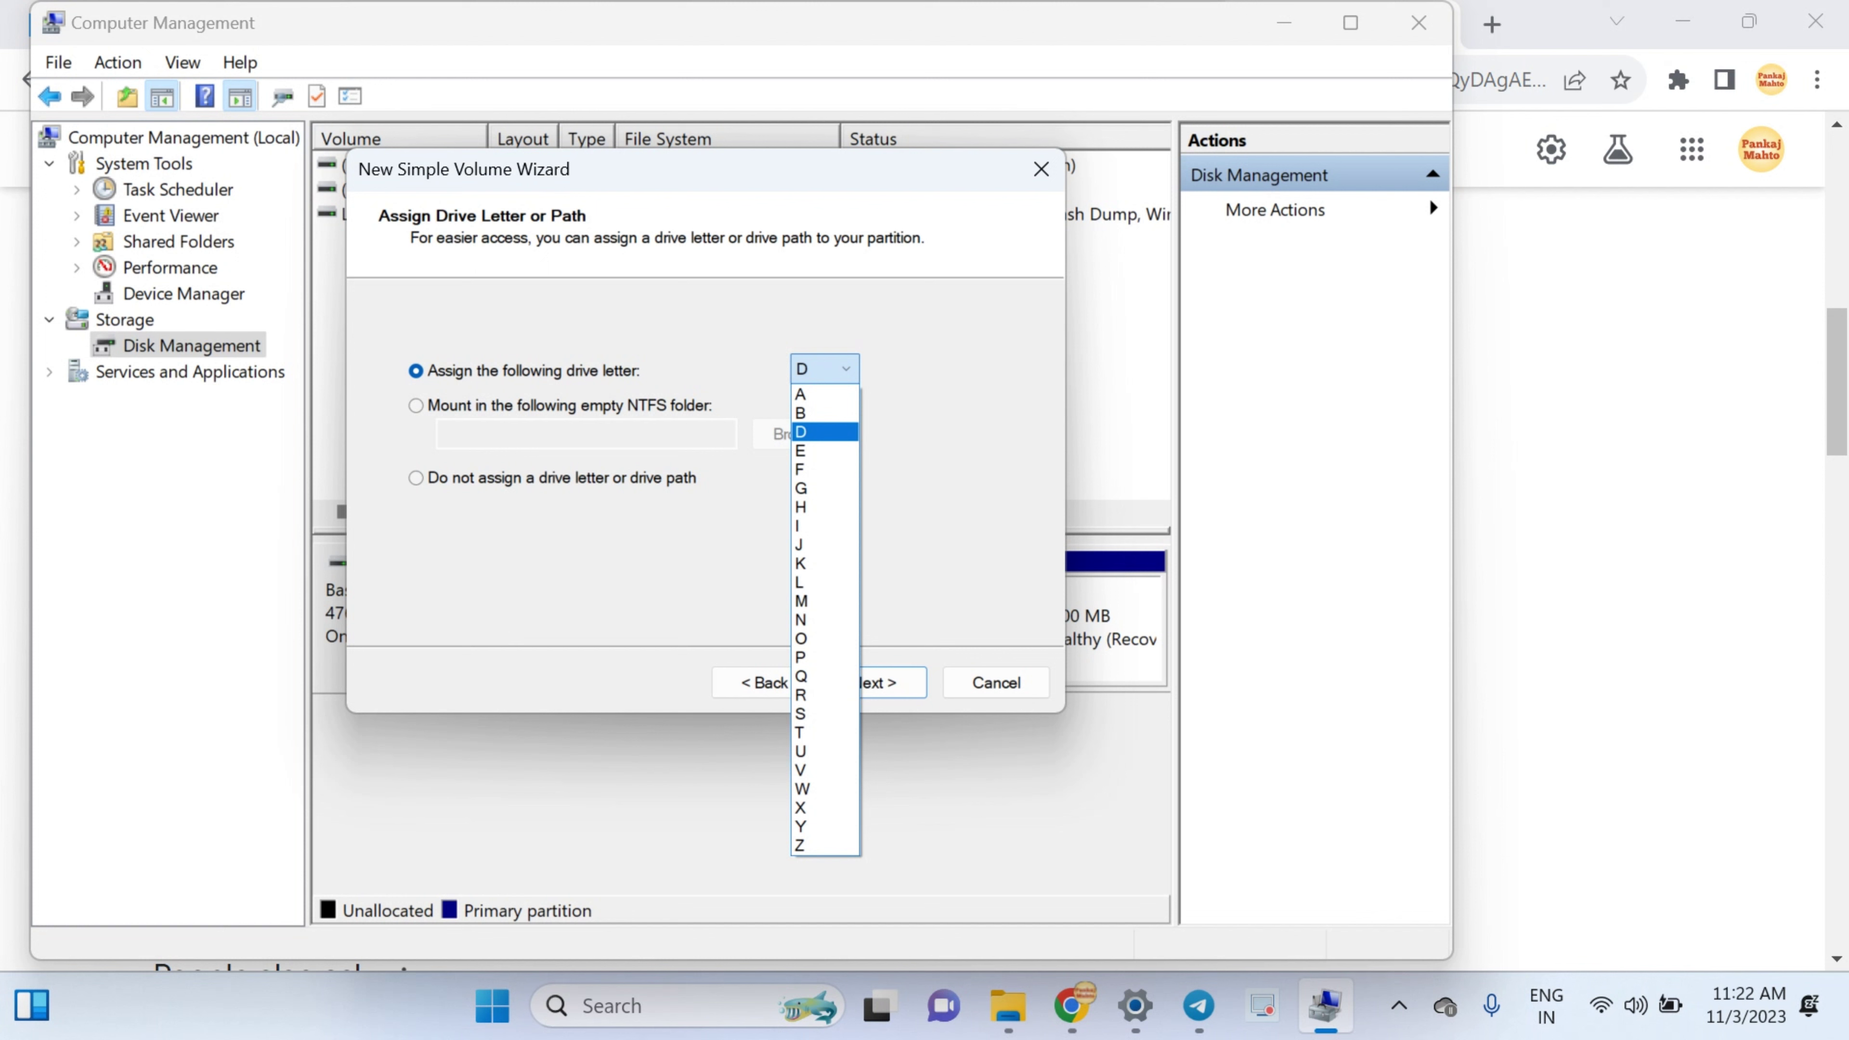
key("Down")
key("Down")
key("Down")
key("Down")
key("Down")
key("Down")
key("Down")
key("Down")
key("Down")
key("Down")
key("Down")
key("Down")
key("Down")
key("Down")
key("Down")
key("Down")
key("Down")
key("Down")
key("Down")
key("Down")
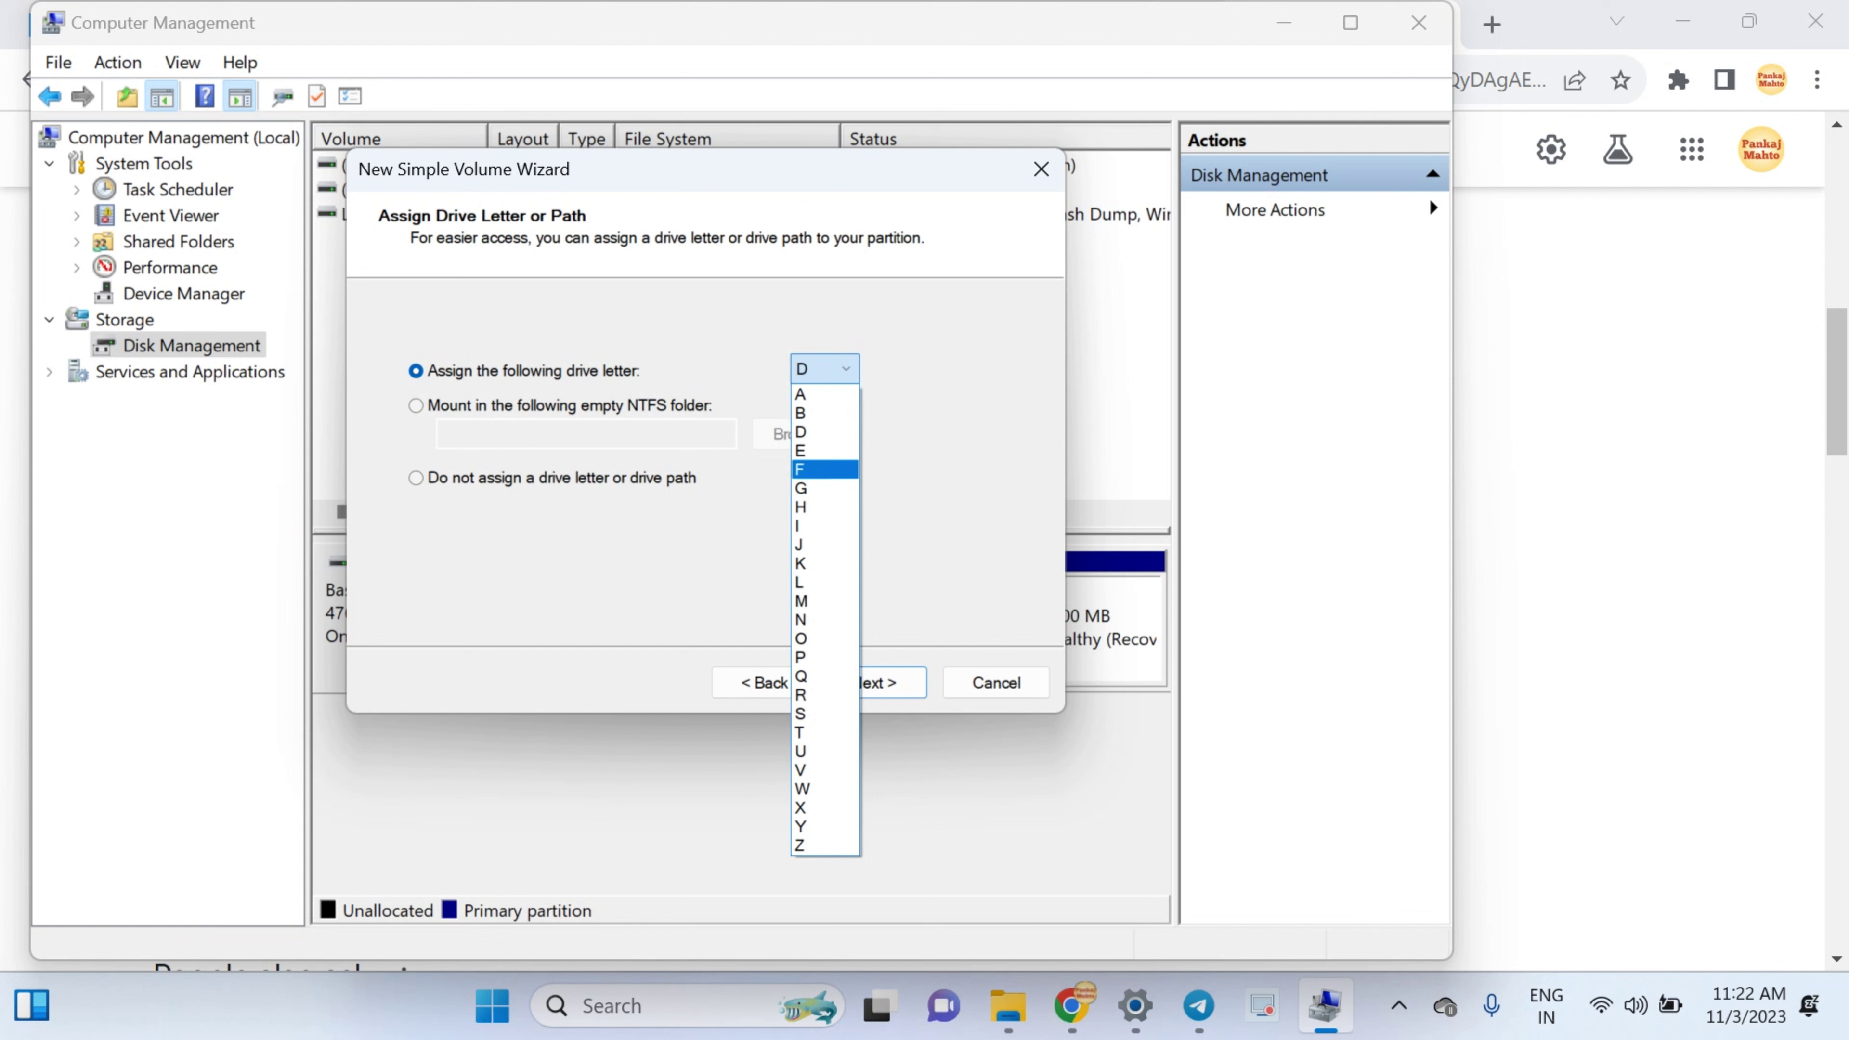
key("e")
key("Escape")
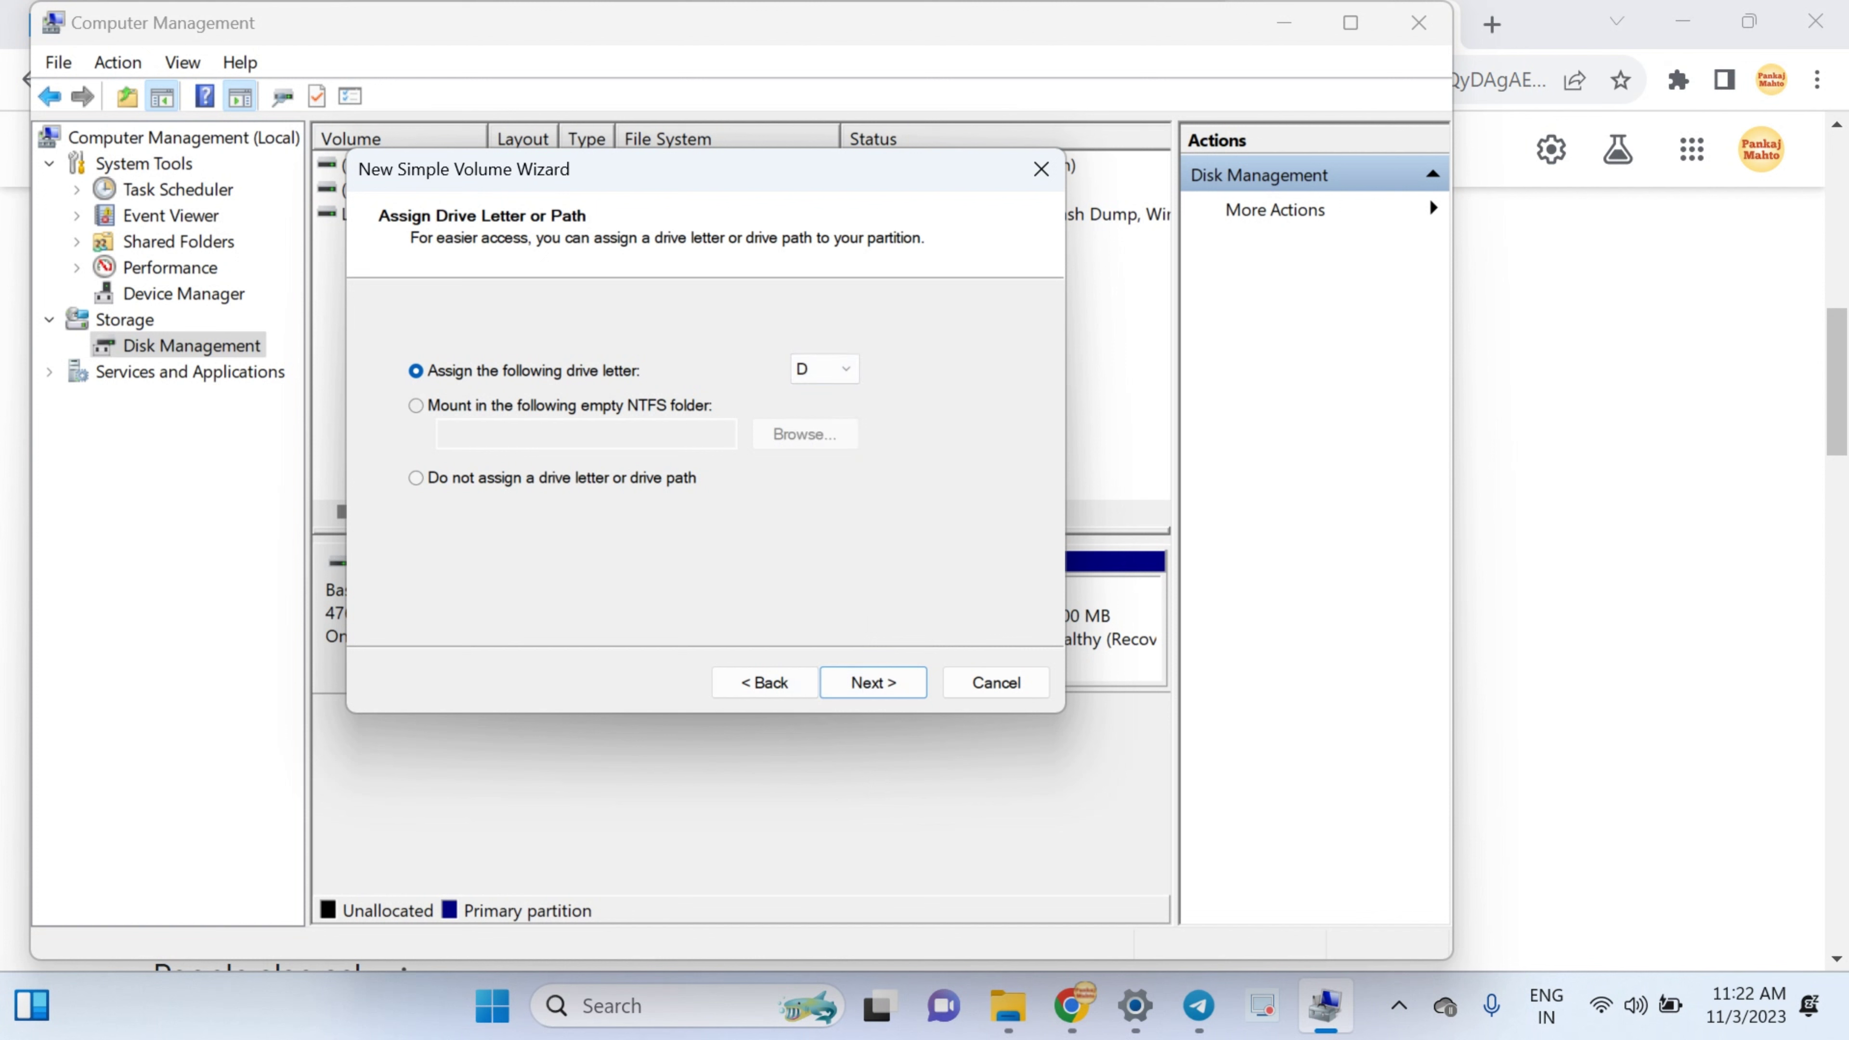
key("Return")
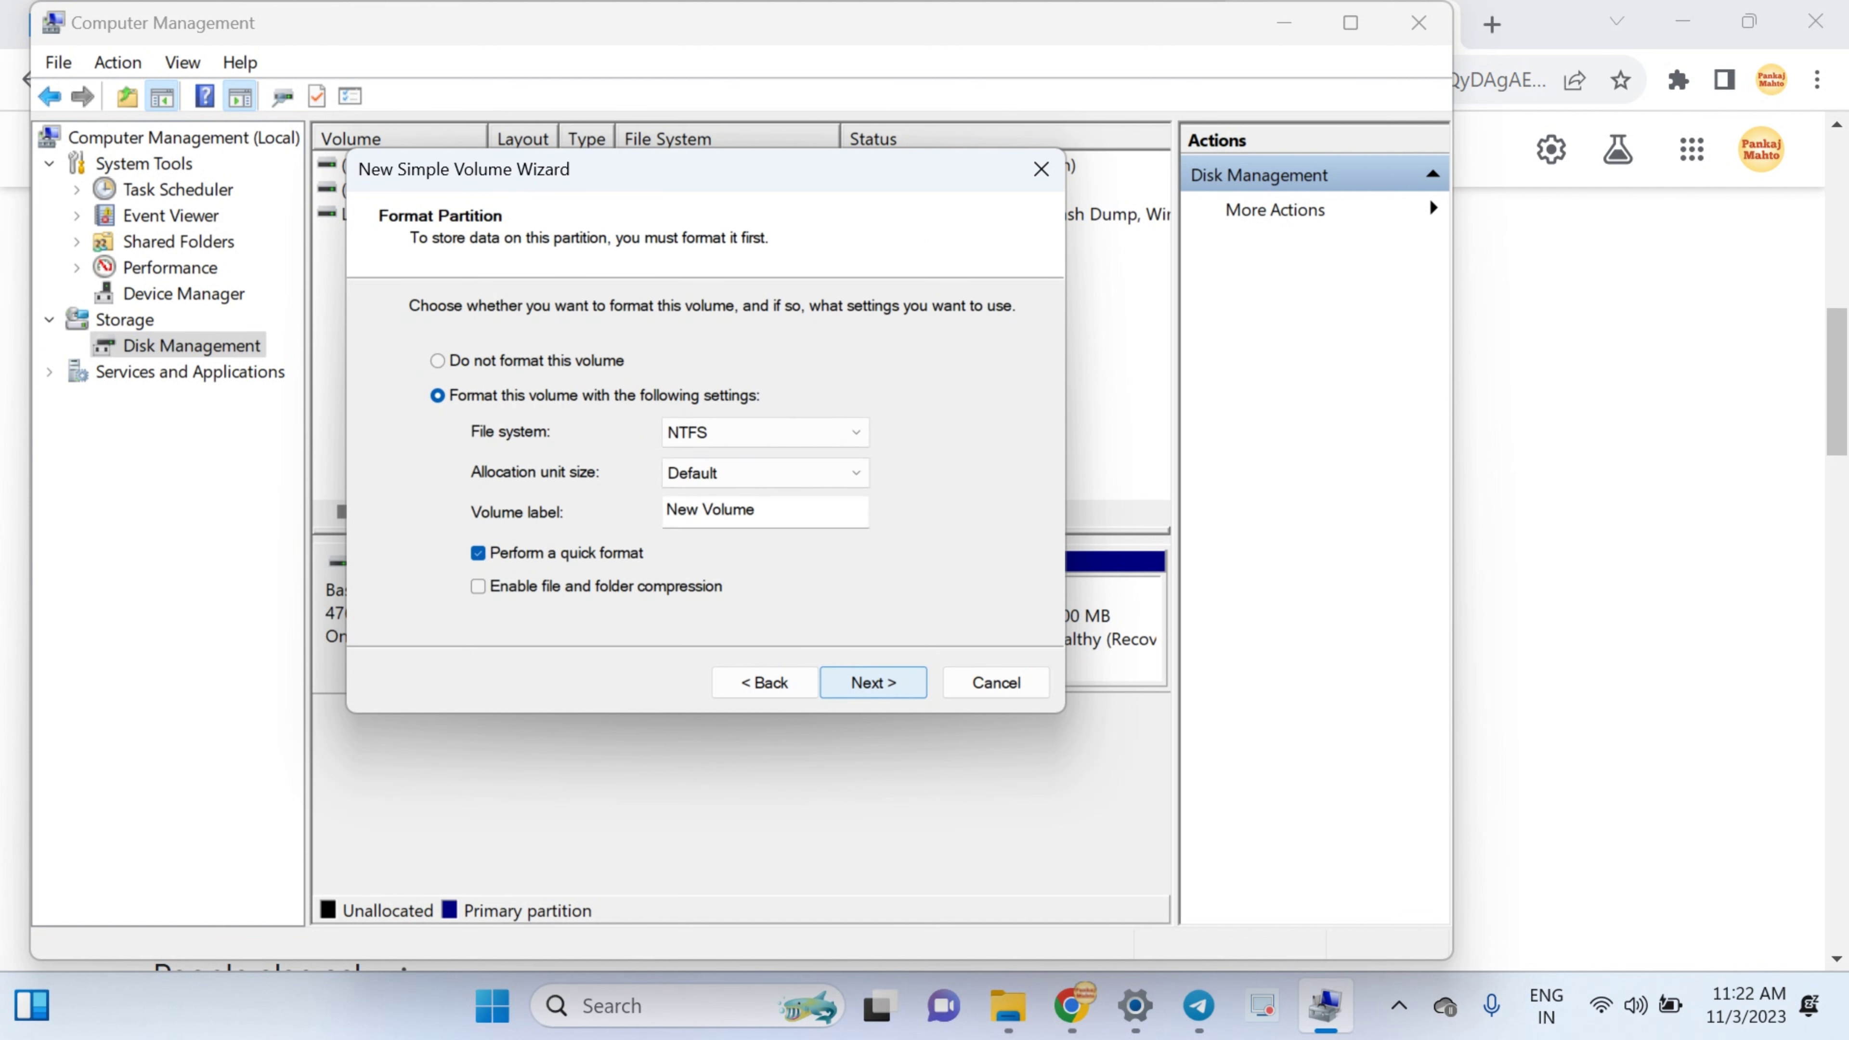
Label the new volume Doc, keeping the NTFS quick format settings, and finish creating it.
double_click(728, 509)
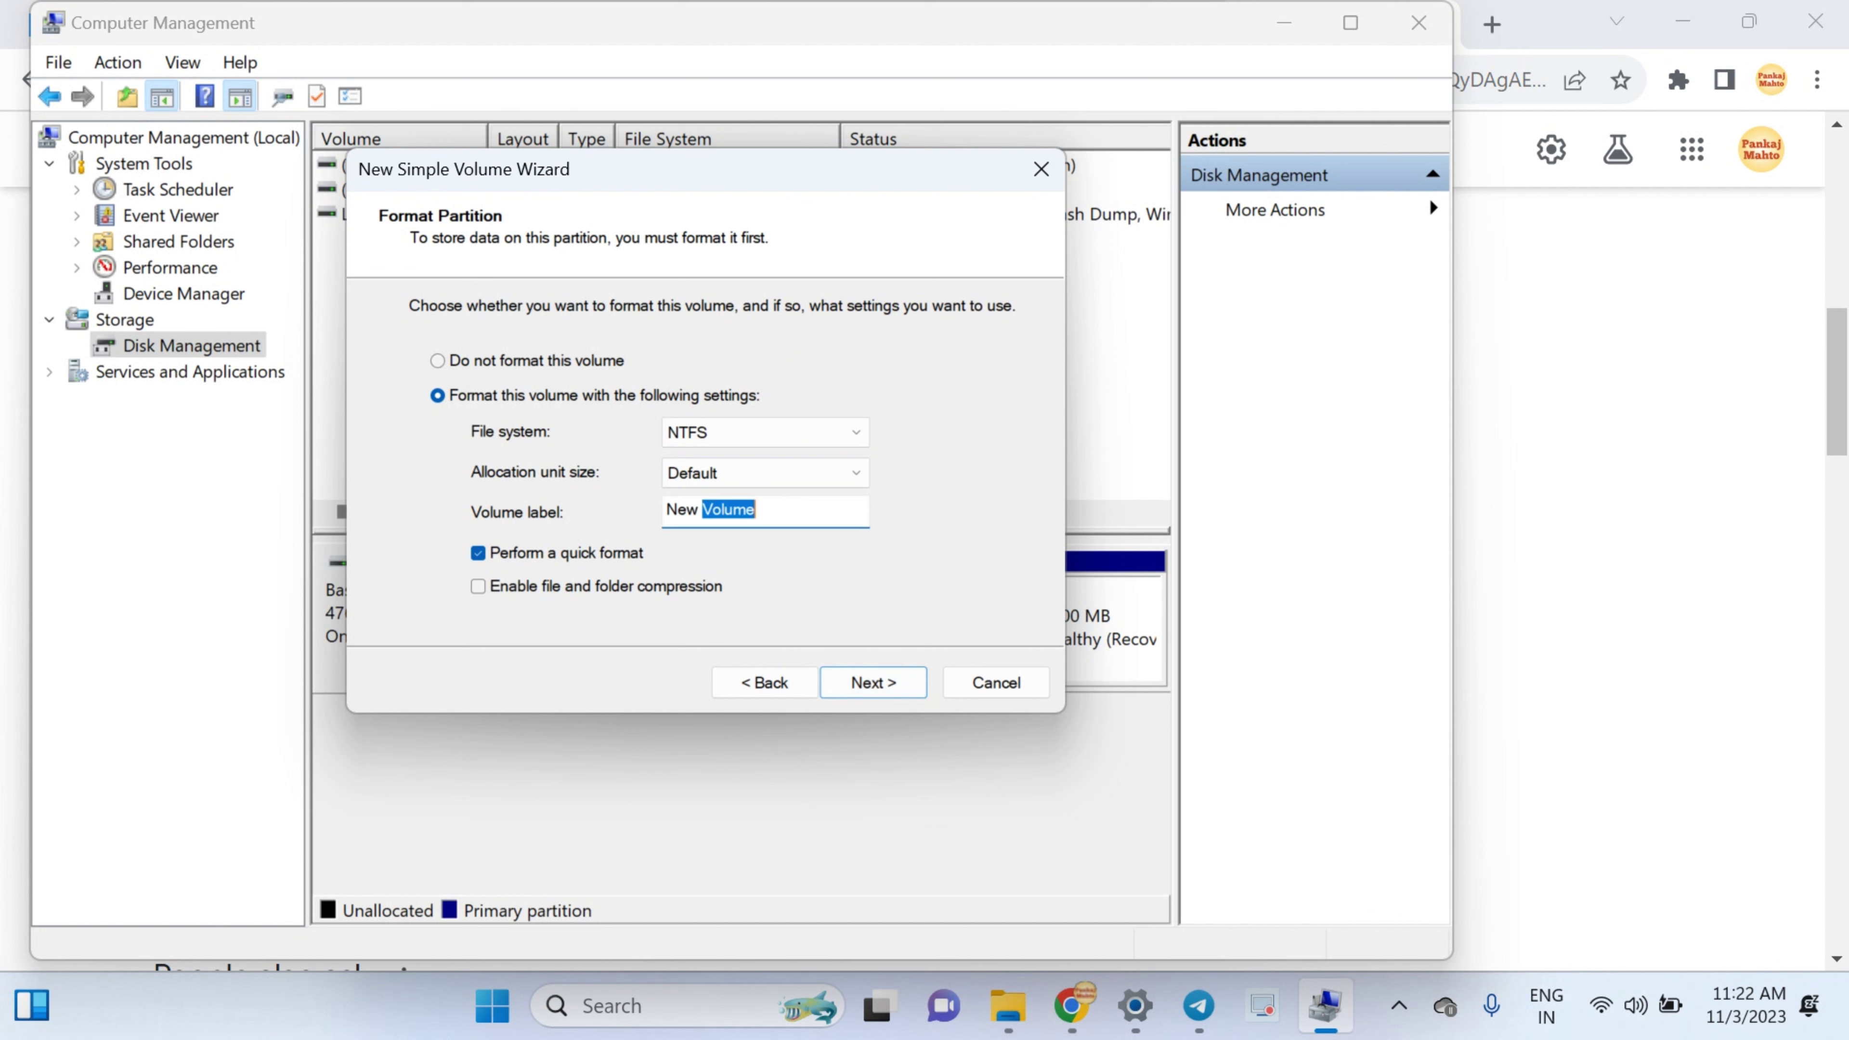
left_click(729, 509)
double_click(728, 509)
key("BackSpace")
key("BackSpace")
key("BackSpace")
key("BackSpace")
key("BackSpace")
type("Doc")
key("Return")
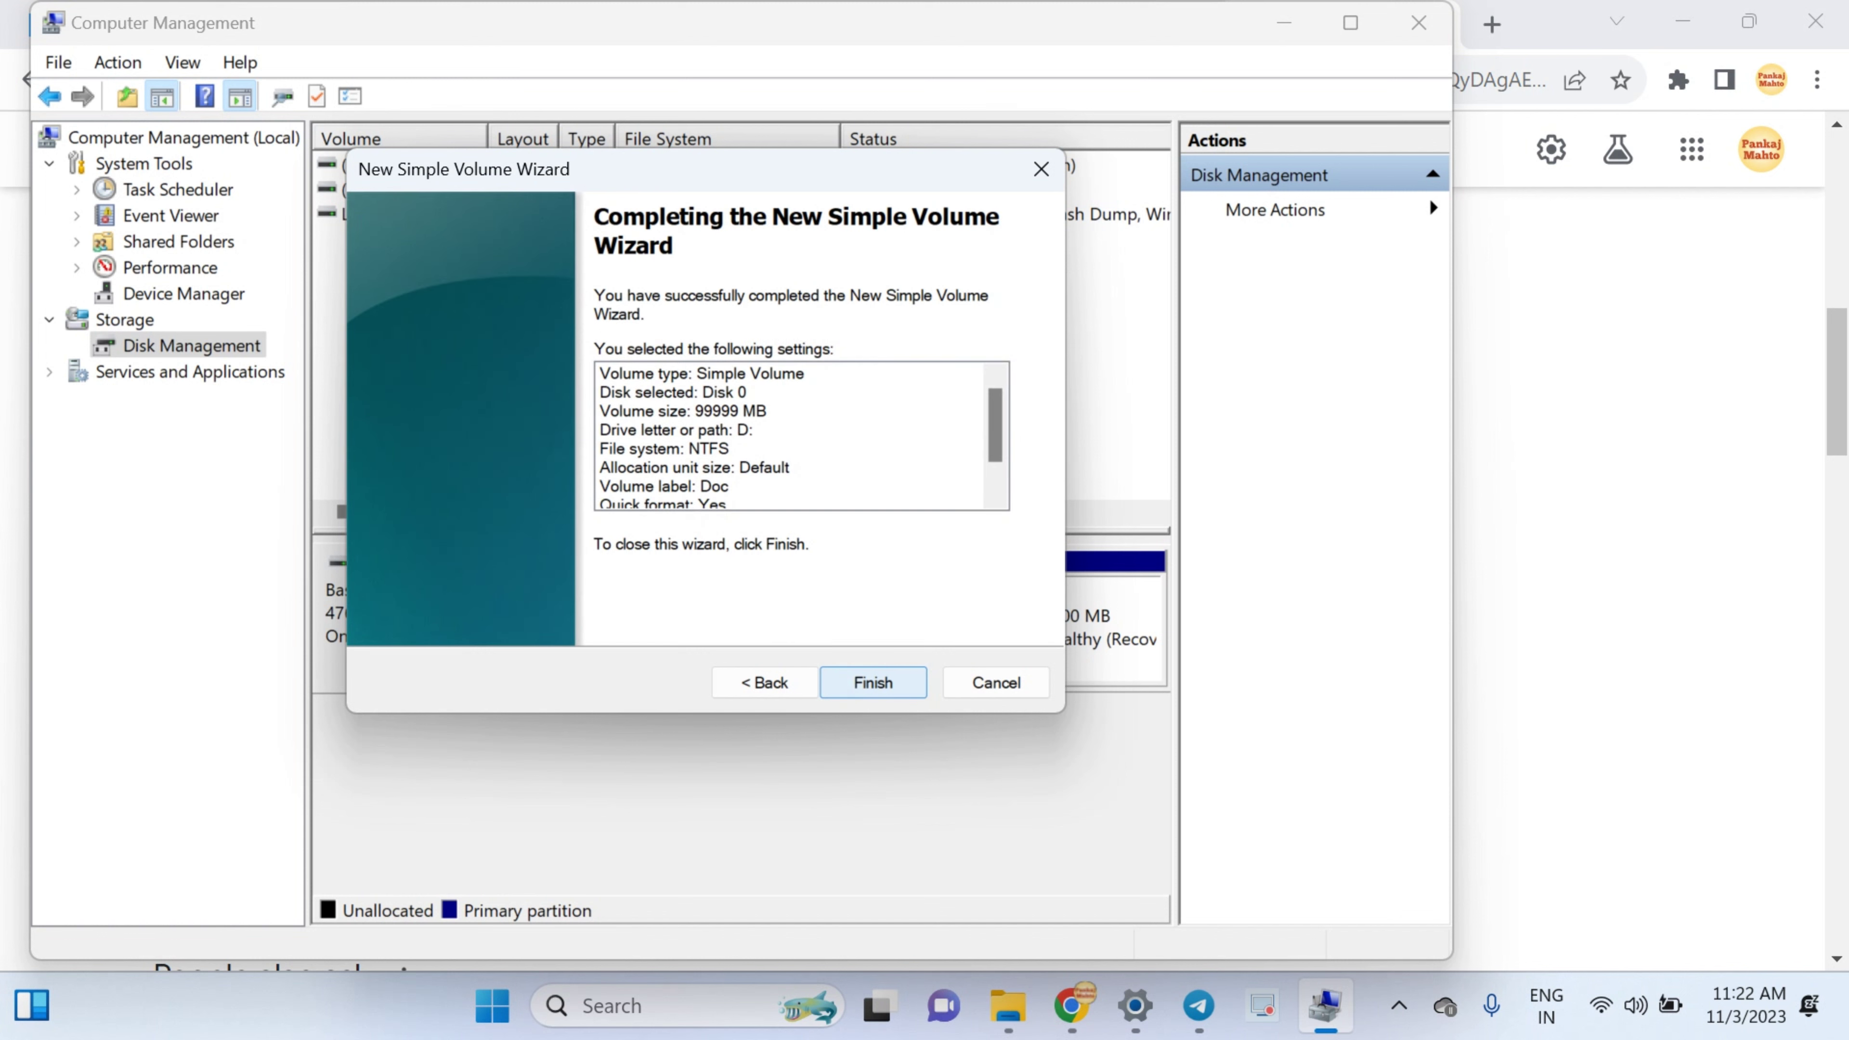
scroll(789, 436, "down", 1)
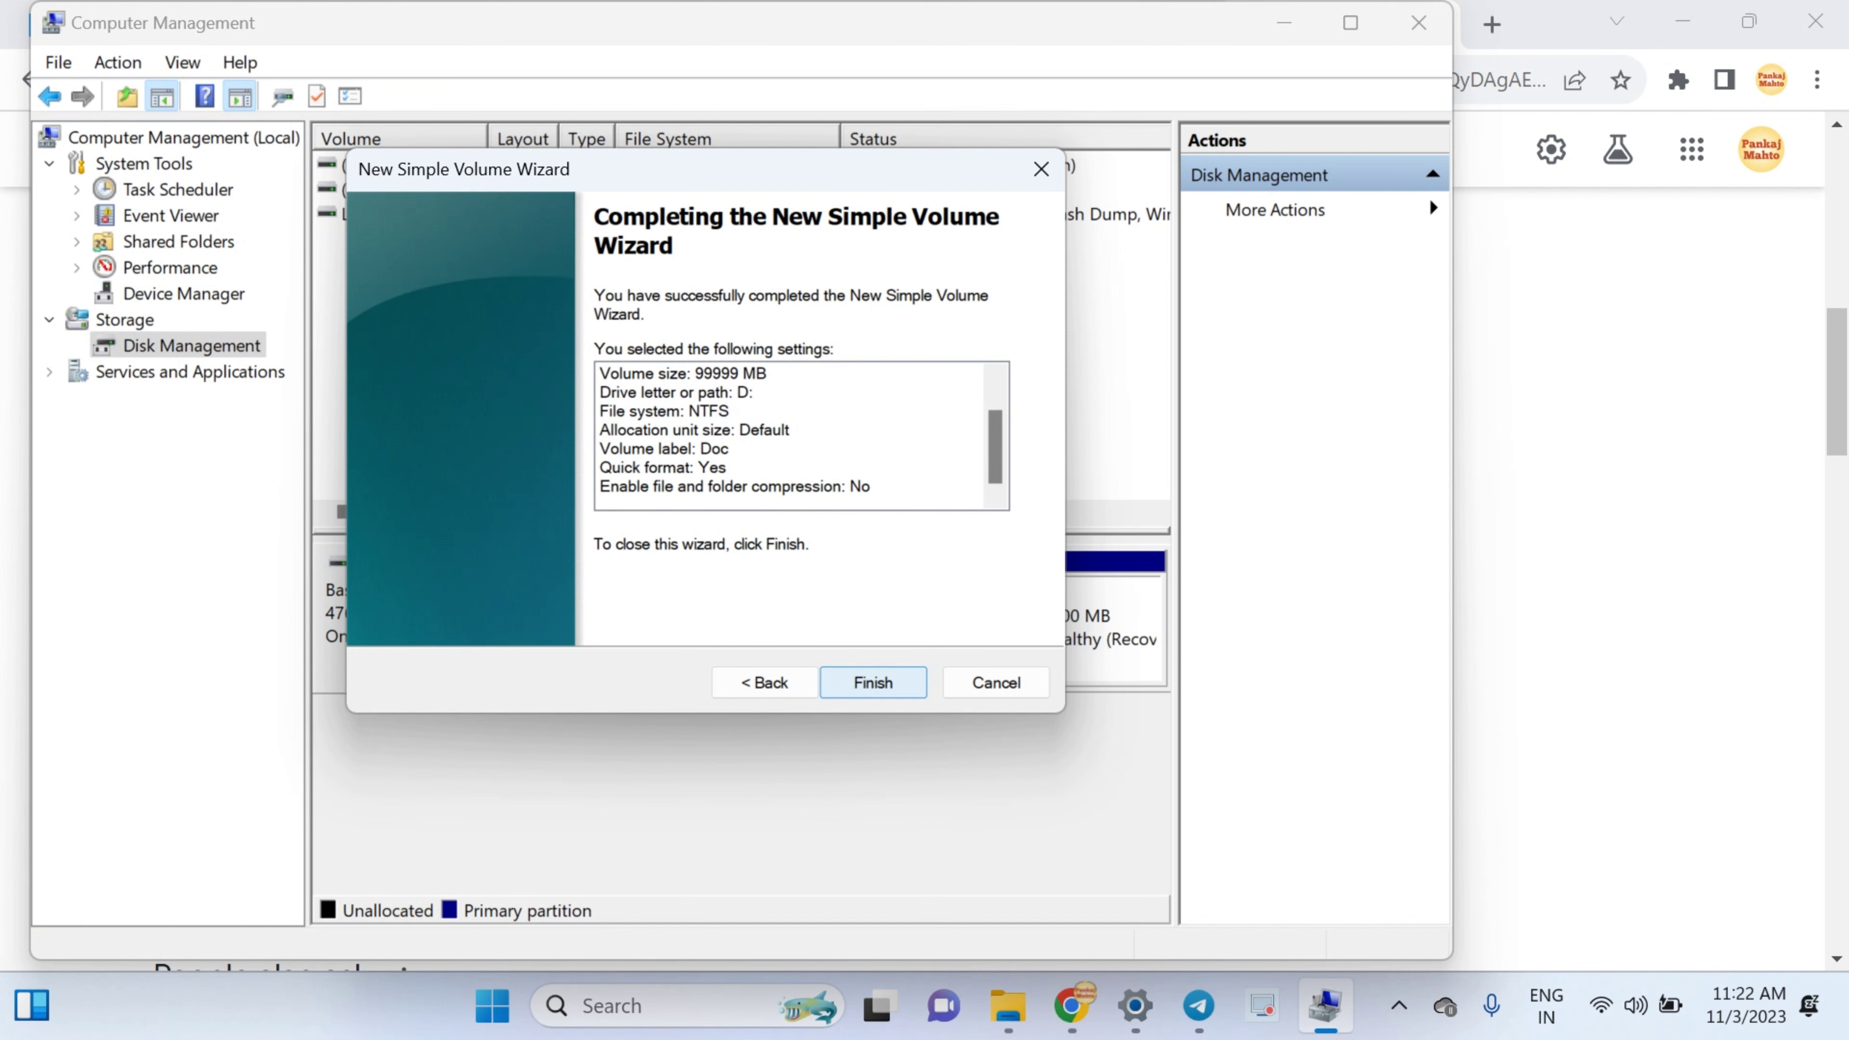
key("Return")
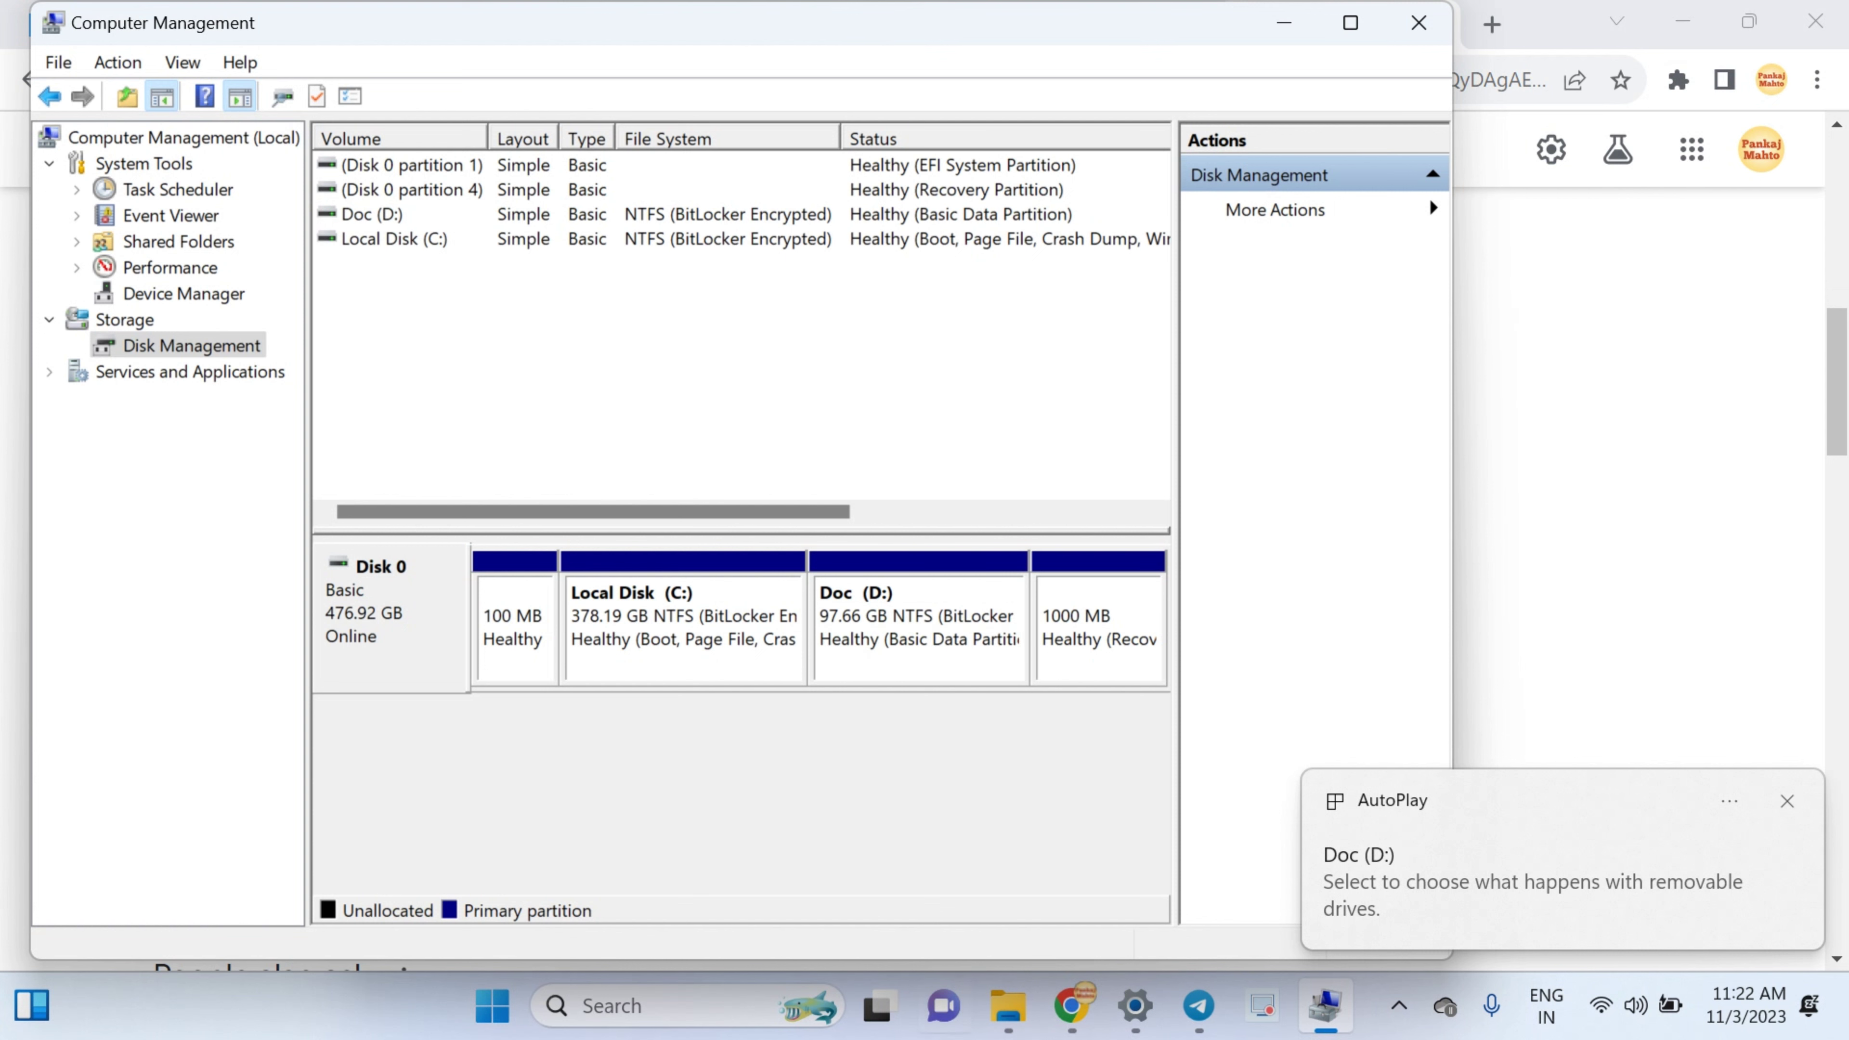
Switch to File Explorer's This PC window to check the new Doc (D:) drive.
mouse_move(1007, 1005)
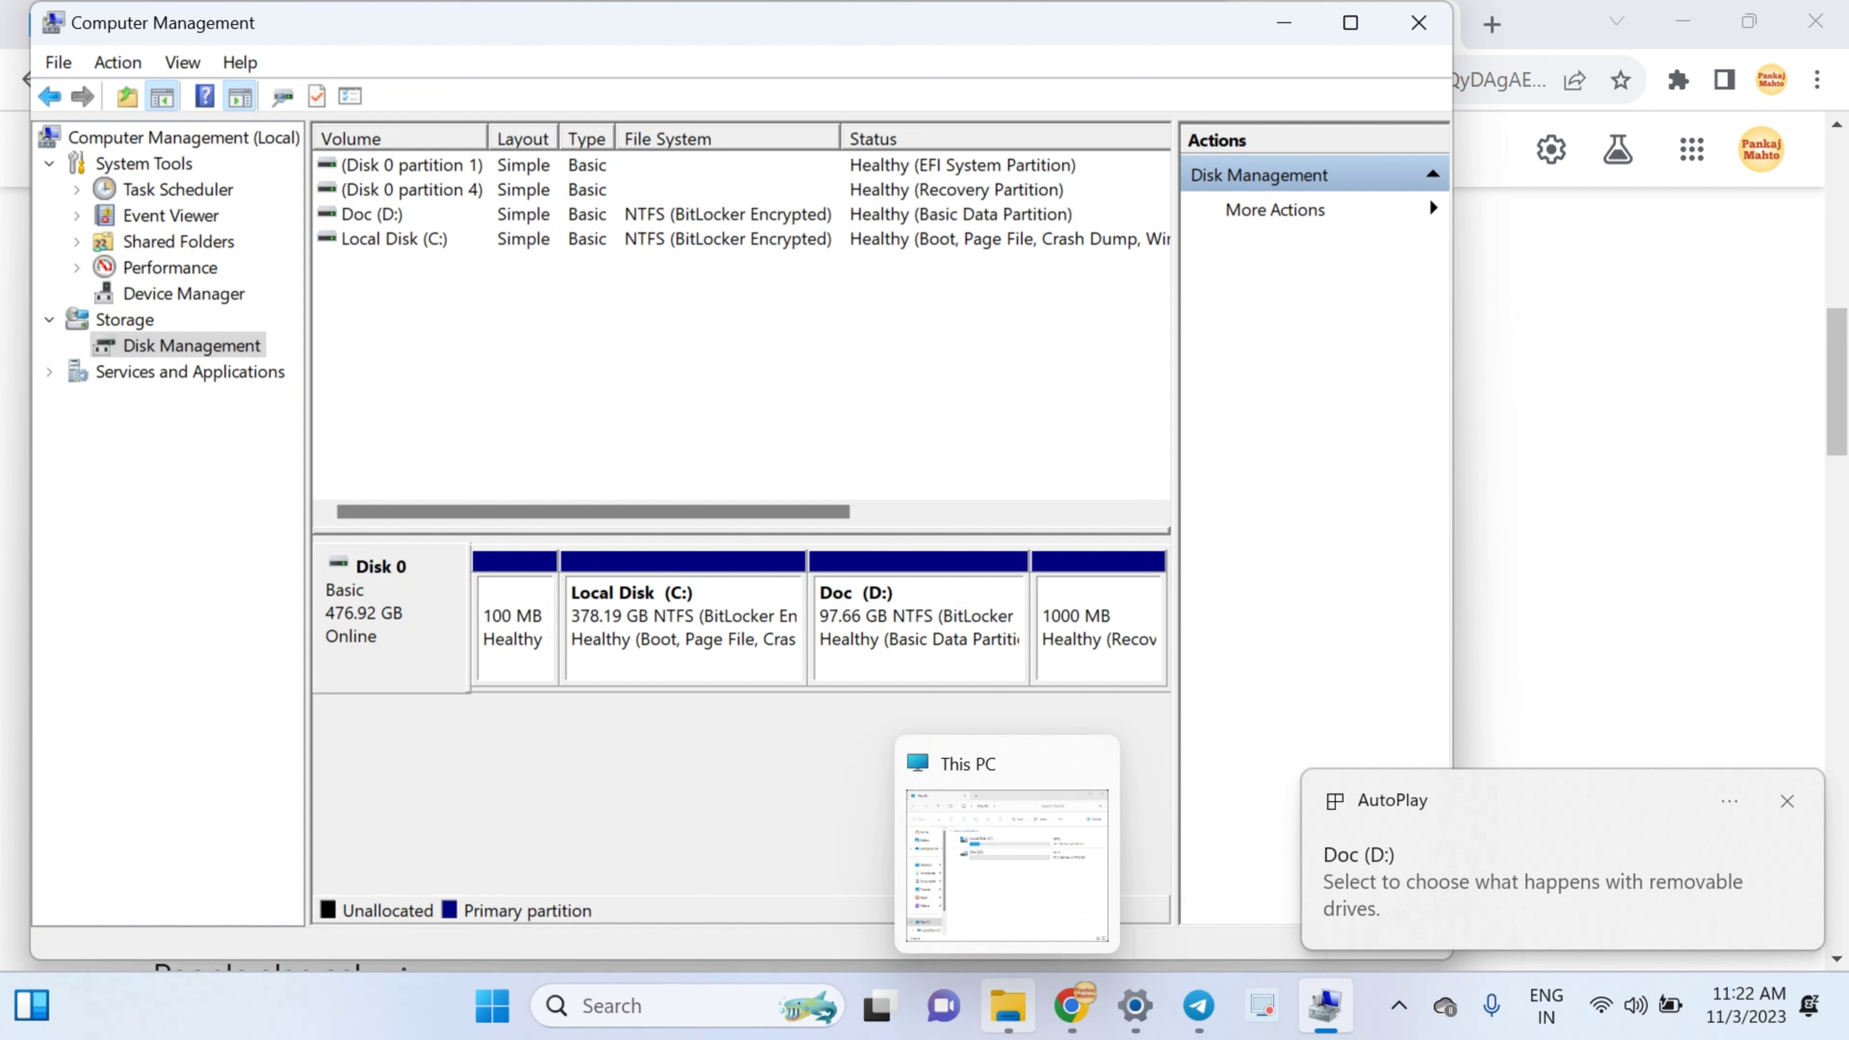
left_click(1007, 867)
left_click(1007, 1005)
key("super+d")
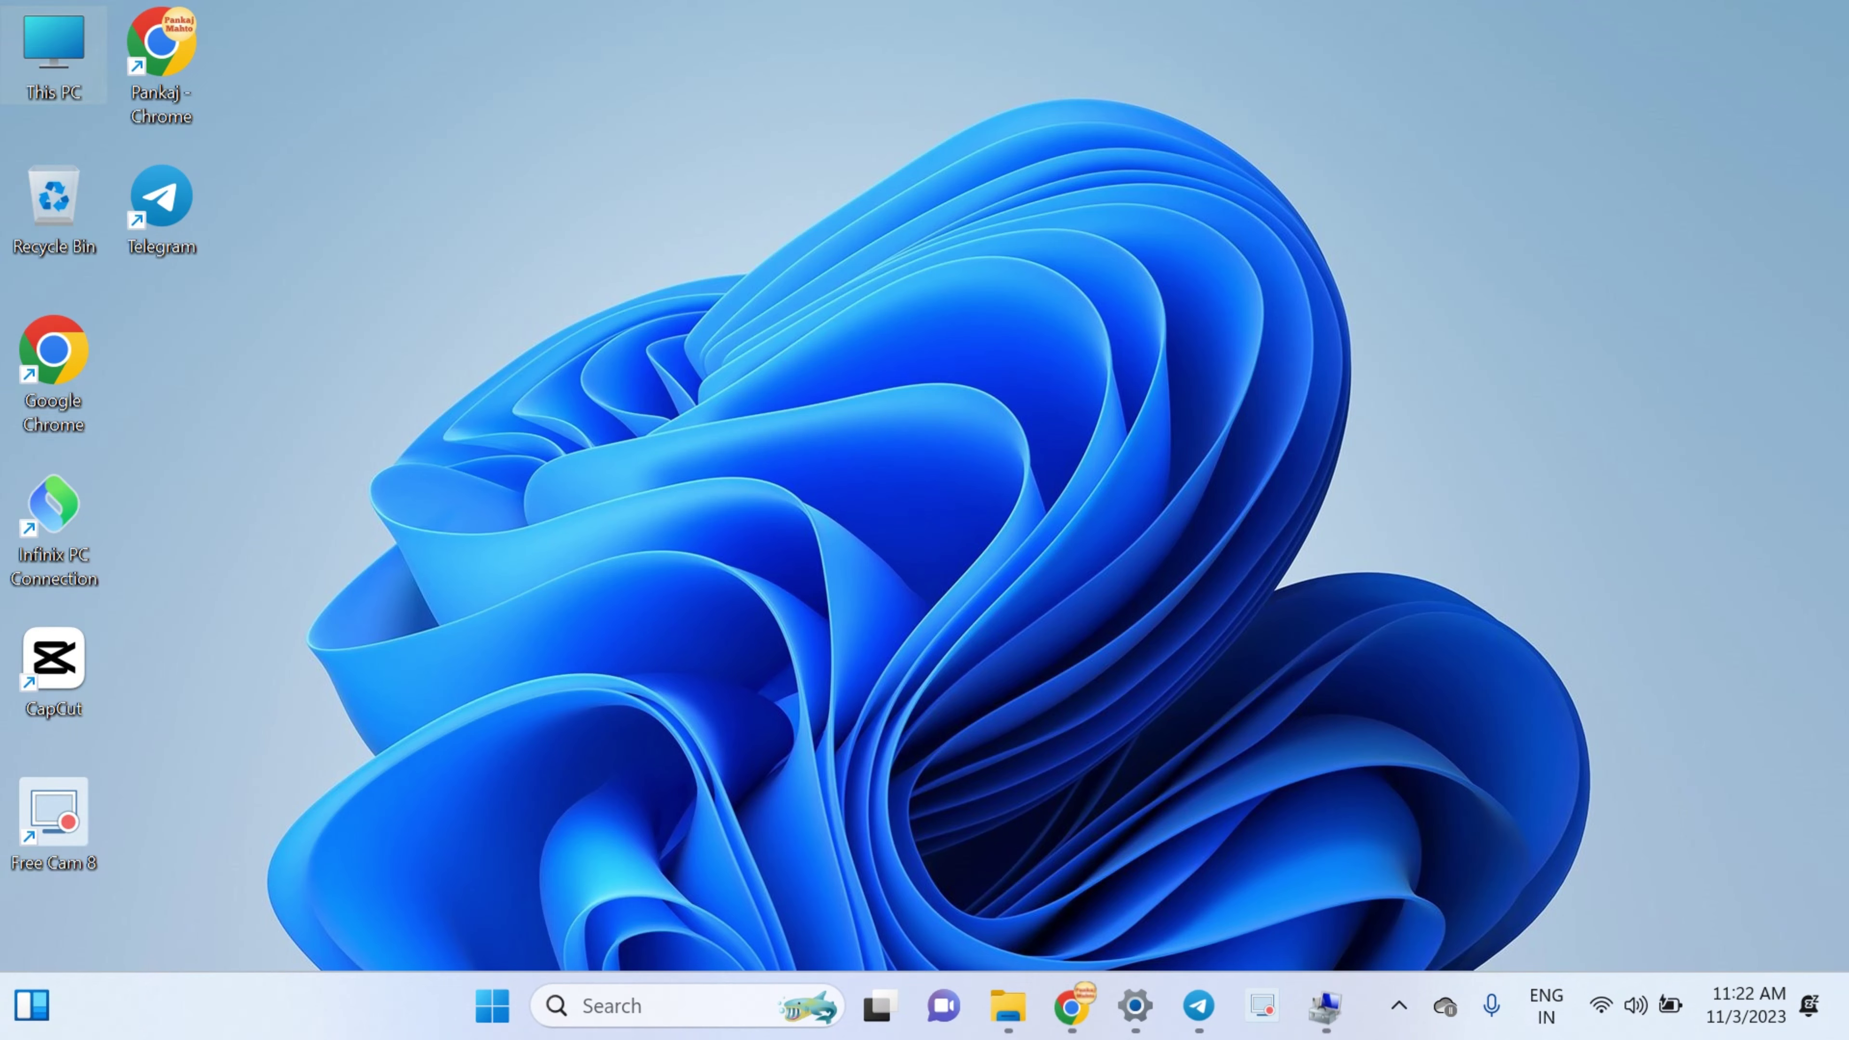
key("super+d")
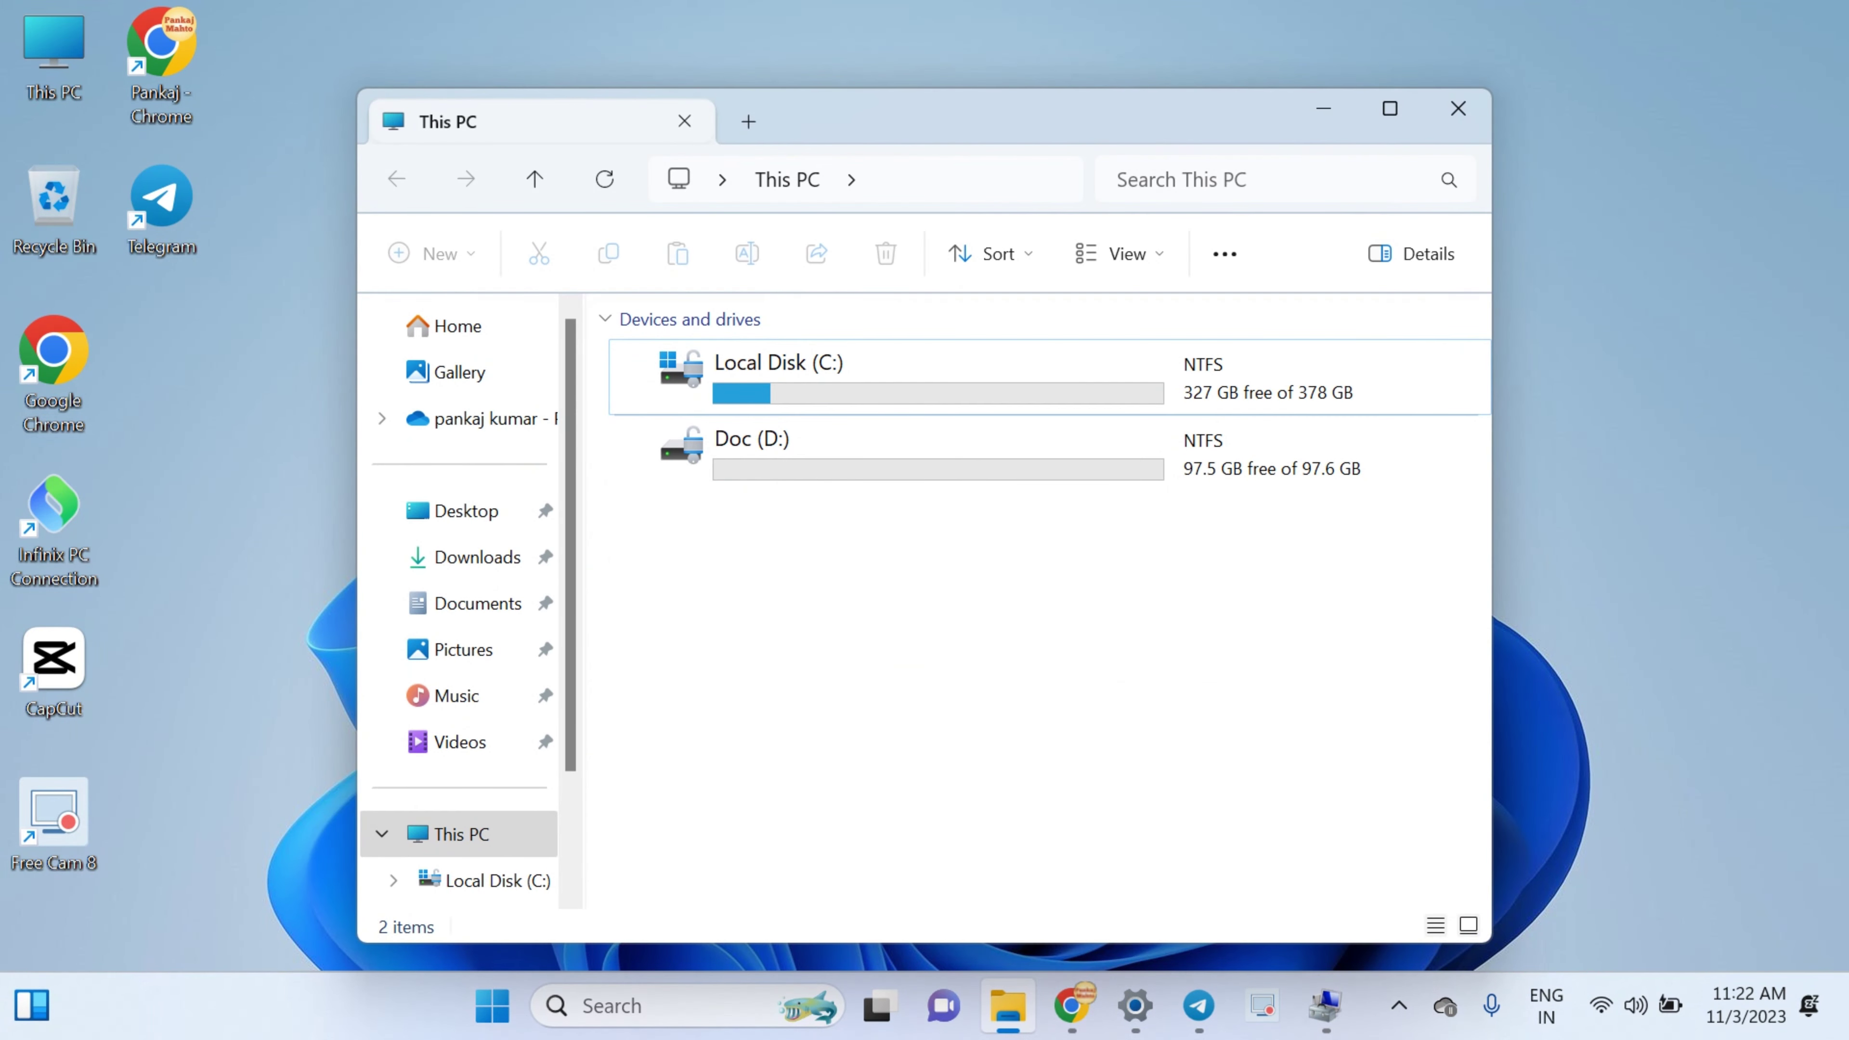